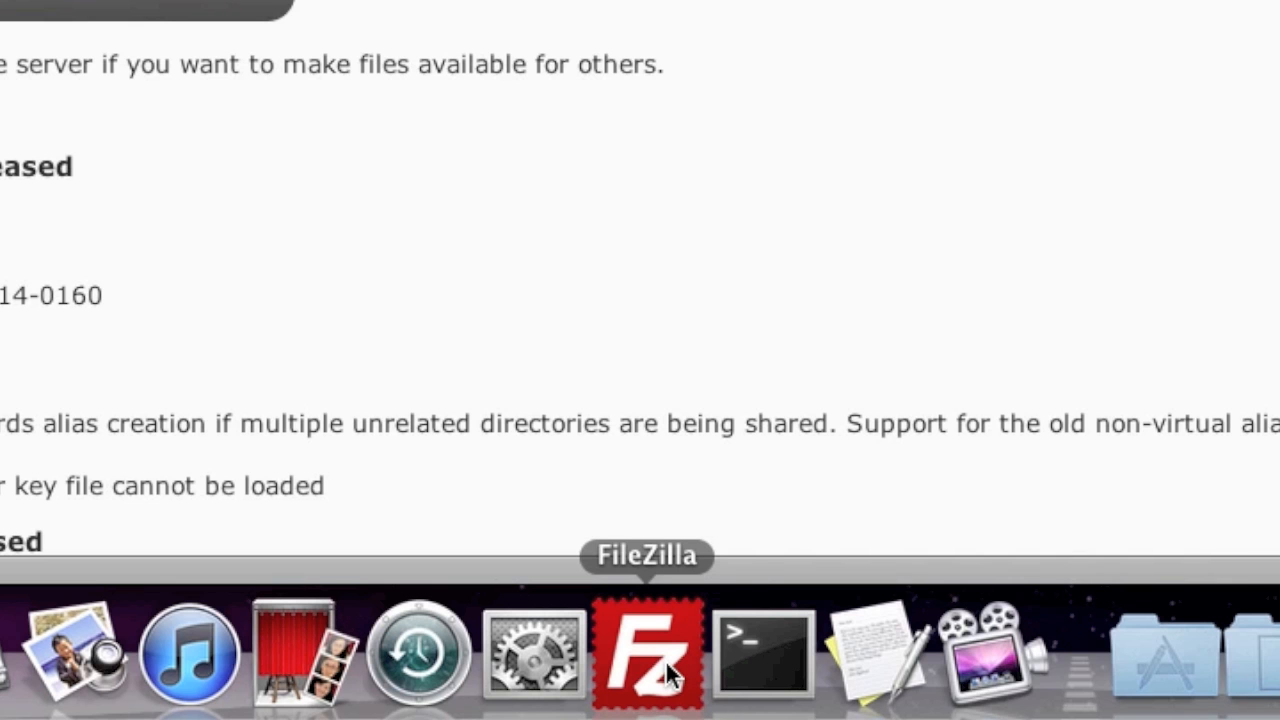
# Step: Launch FileZilla and enter isaveplaza.com as the host
pyautogui.click(667, 673)
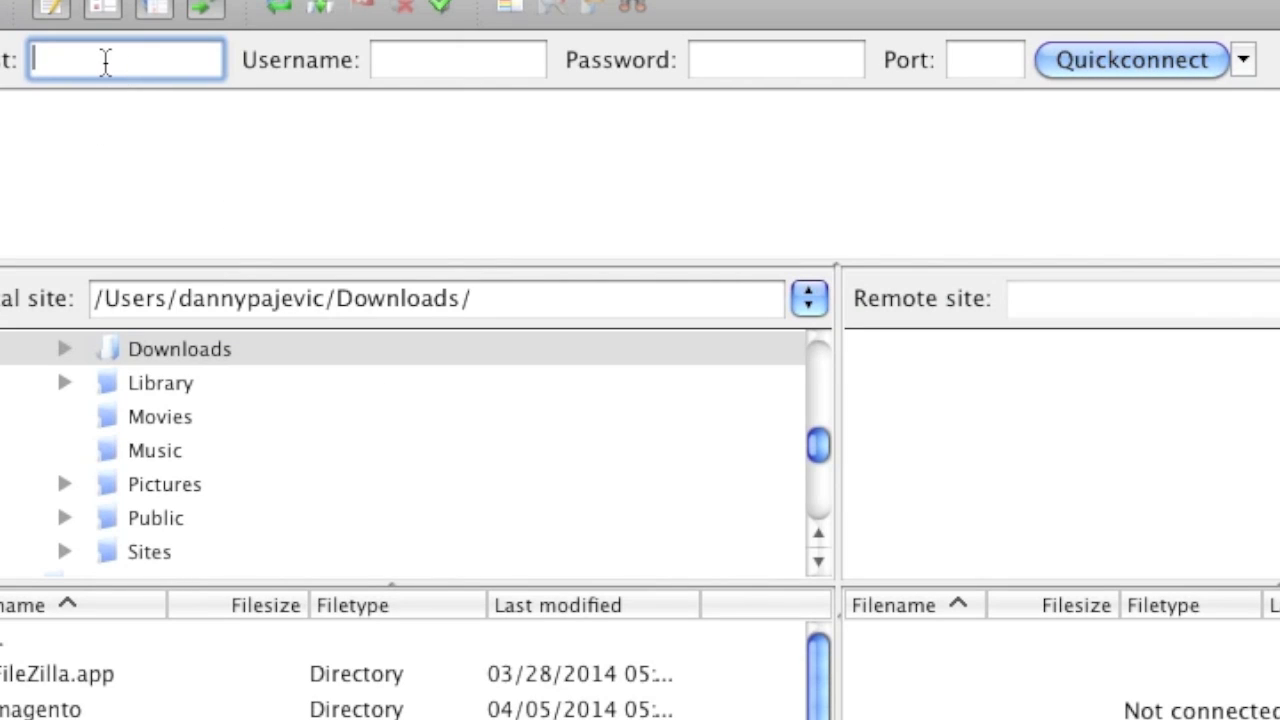
pyautogui.write('isavepl')
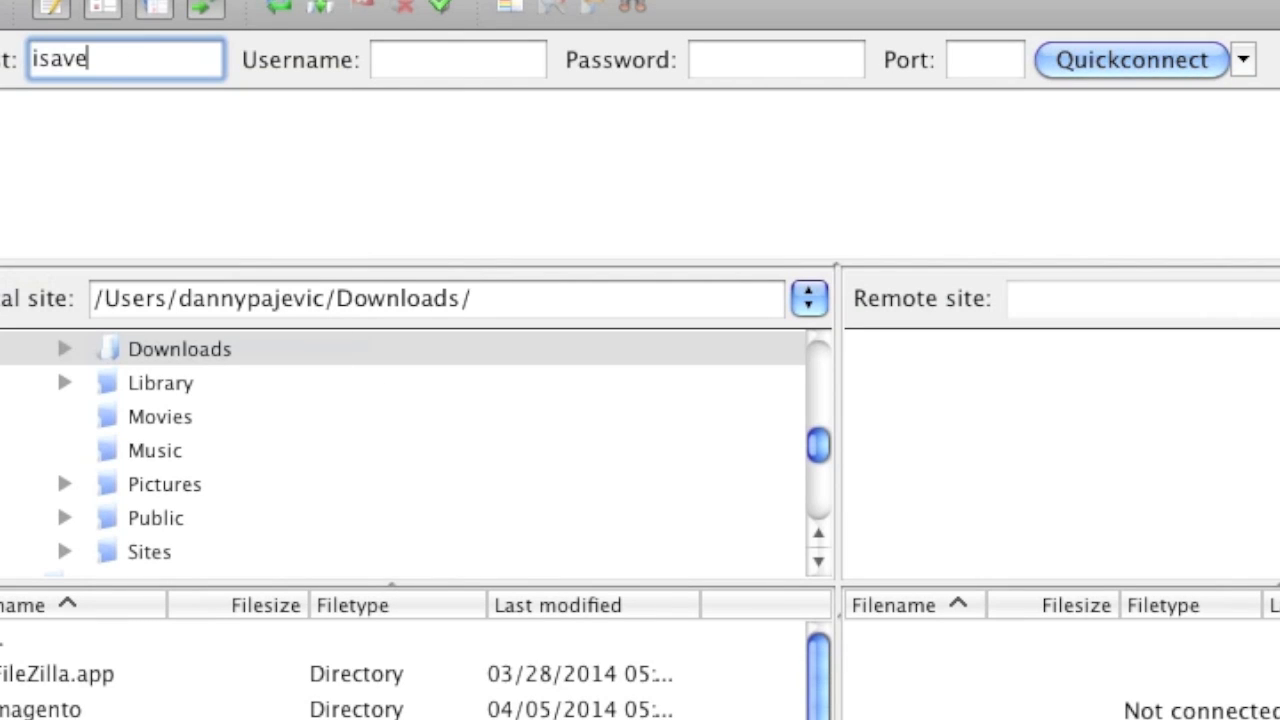
pyautogui.press('BackSpace')
pyautogui.write('plaza.com')
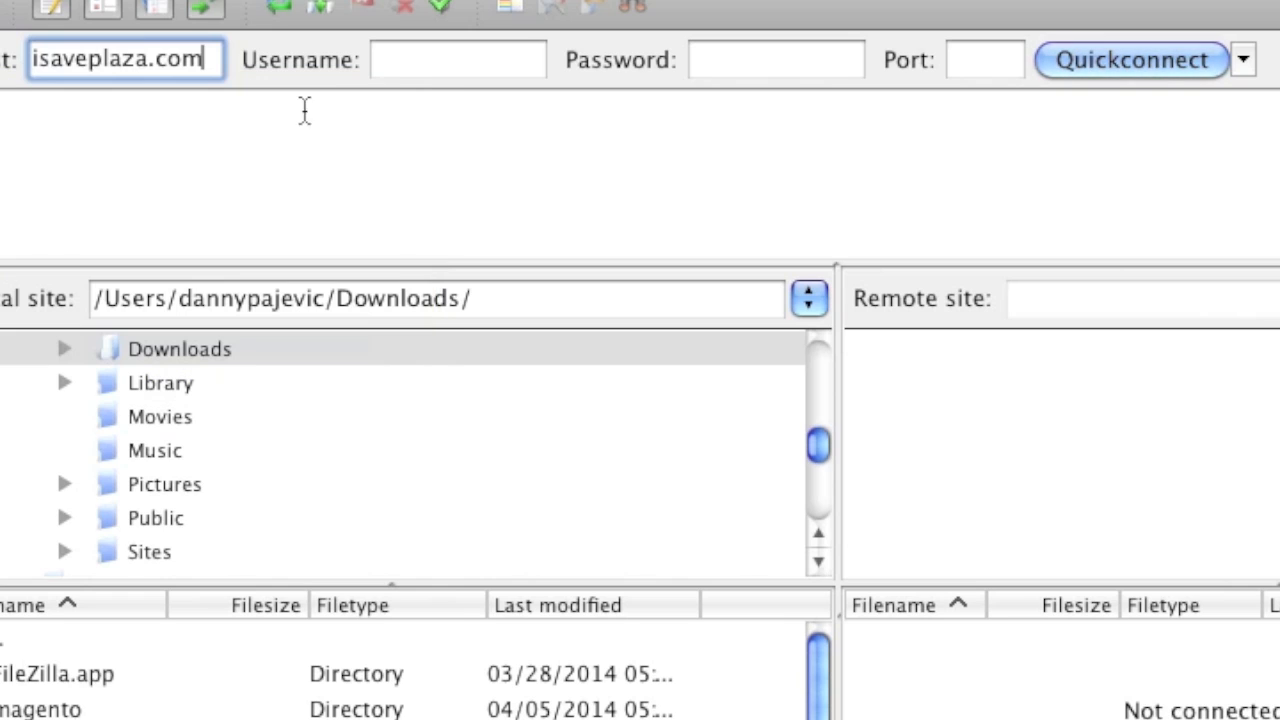
# Step: Enter the FTP username and password, then Quickconnect to the server
pyautogui.click(451, 60)
pyautogui.click(754, 75)
pyautogui.click(493, 60)
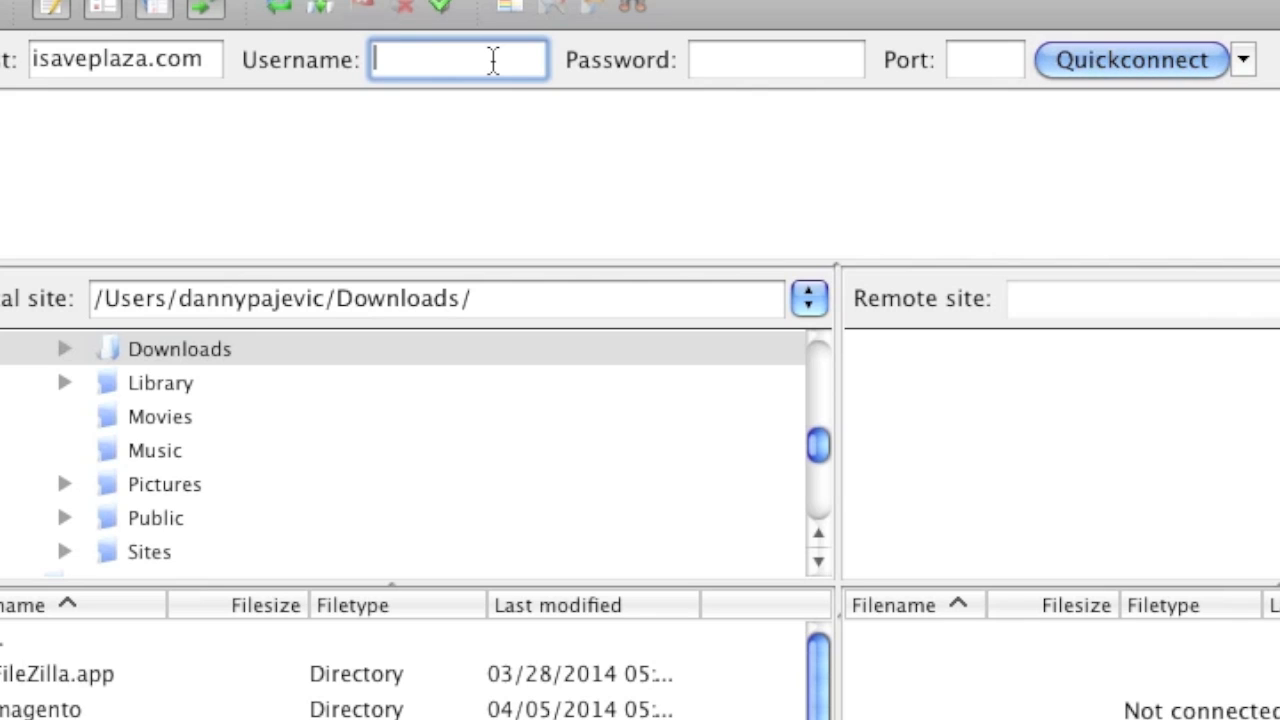
pyautogui.write('isave')
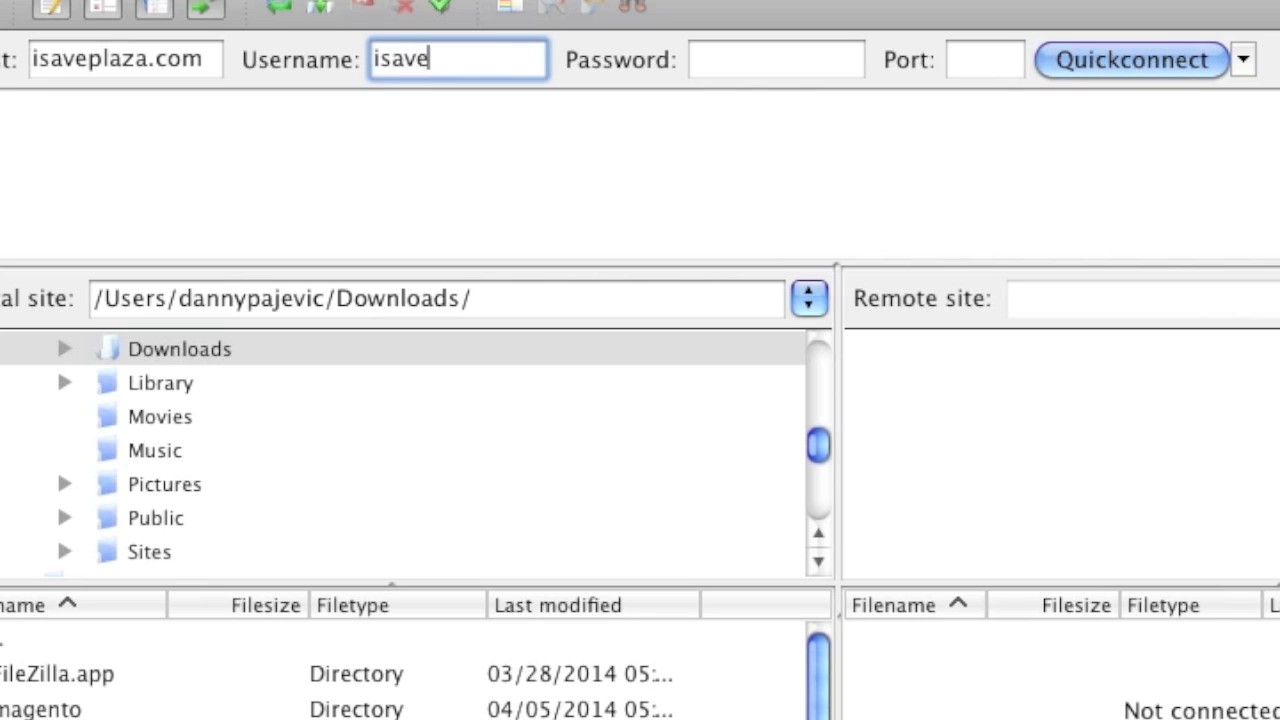
pyautogui.click(765, 62)
pyautogui.write('*************')
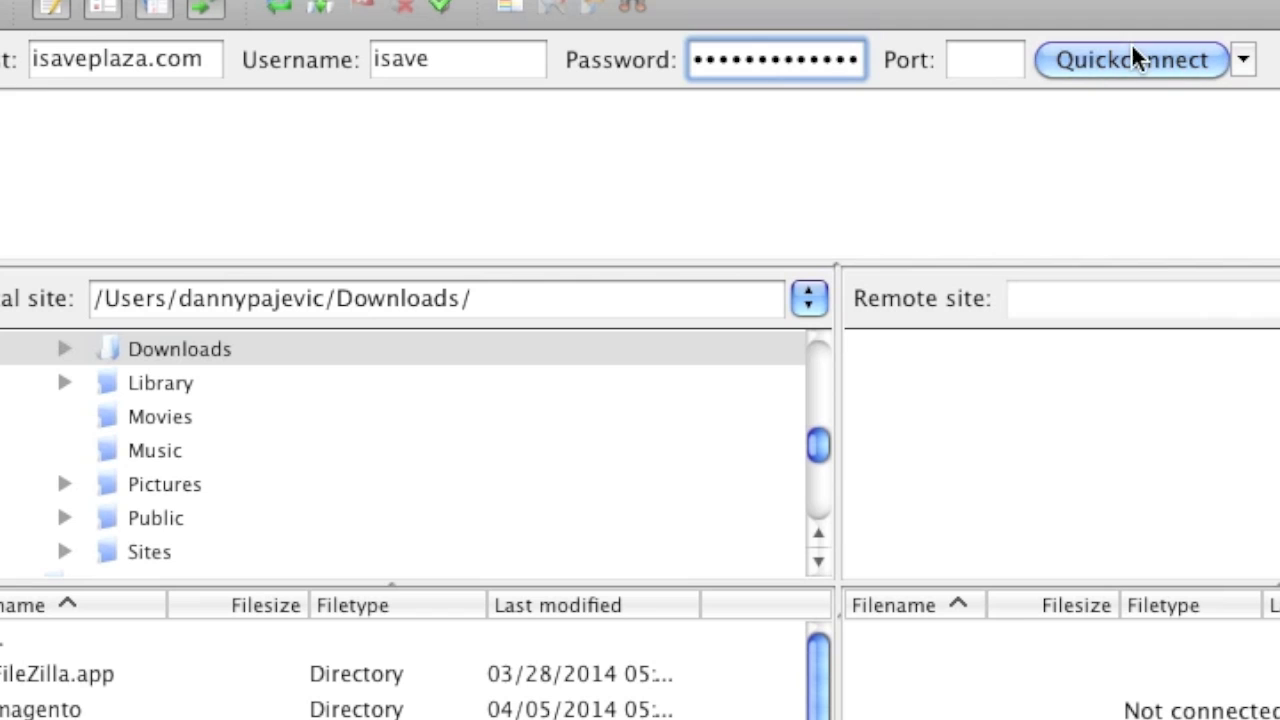
pyautogui.click(1133, 52)
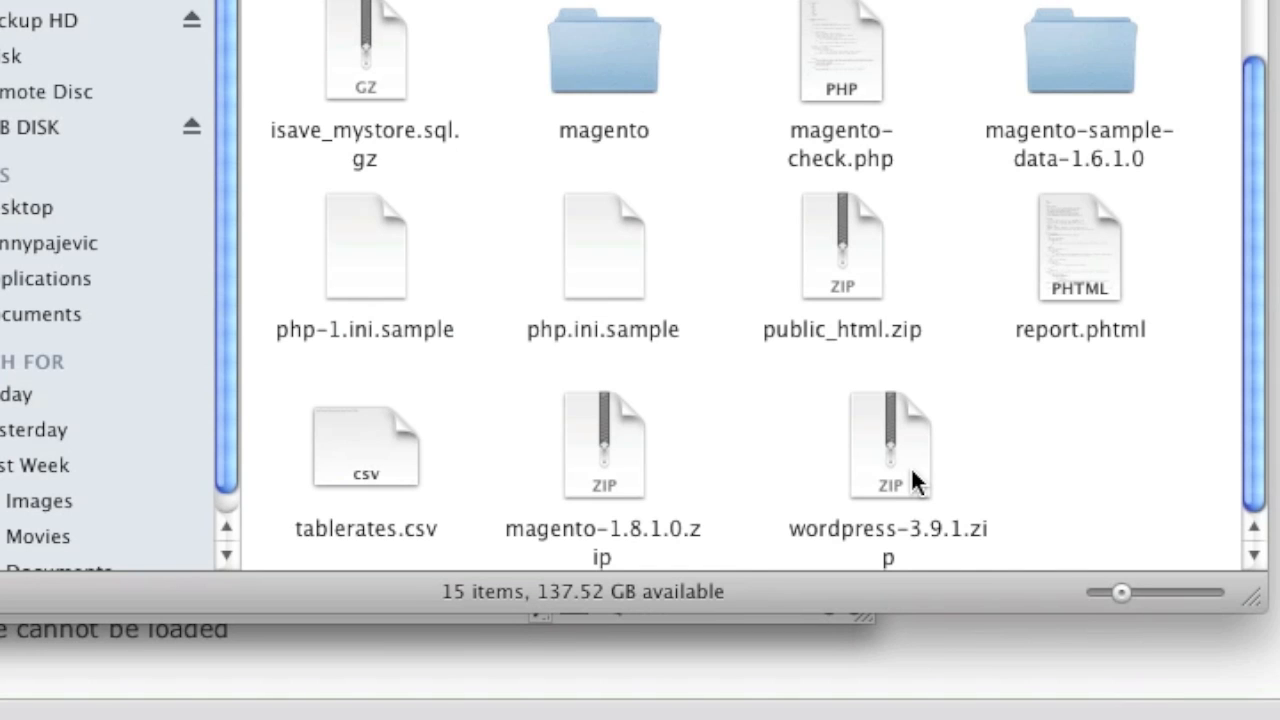
# Step: Unarchive wordpress-3.9.1.zip in Downloads, then return to FileZilla
pyautogui.click(911, 478)
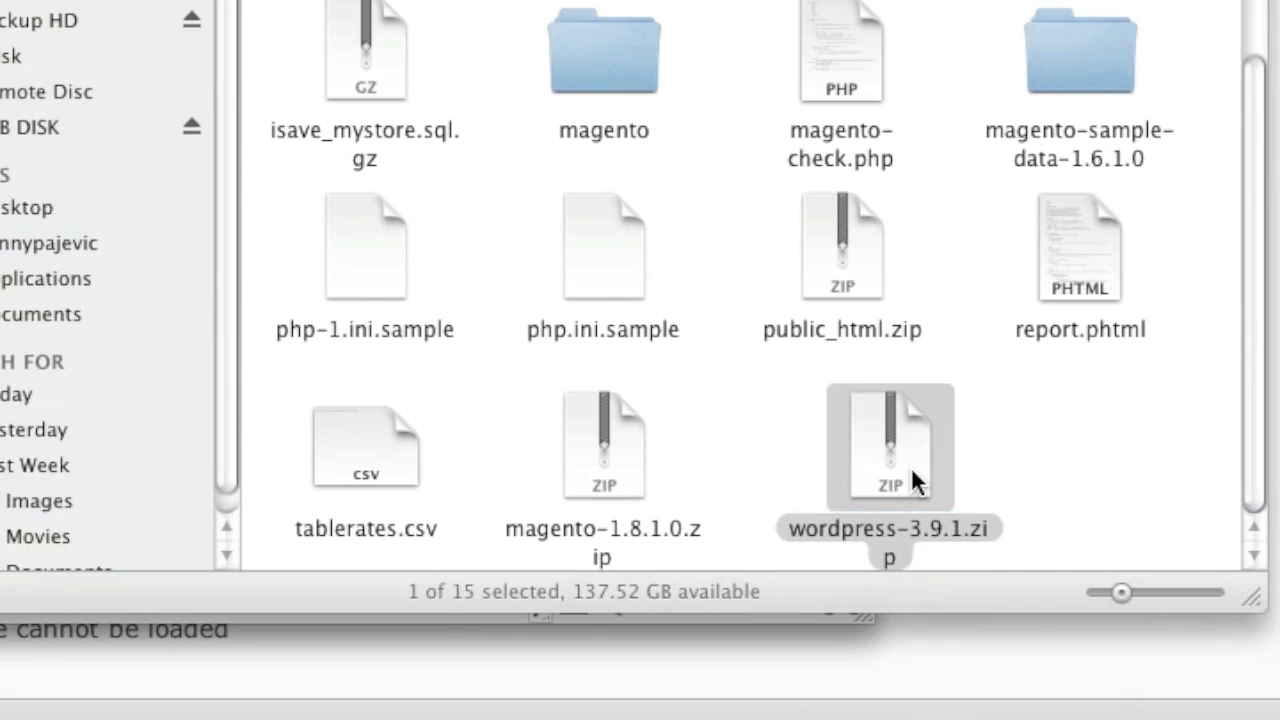
pyautogui.doubleClick(911, 470)
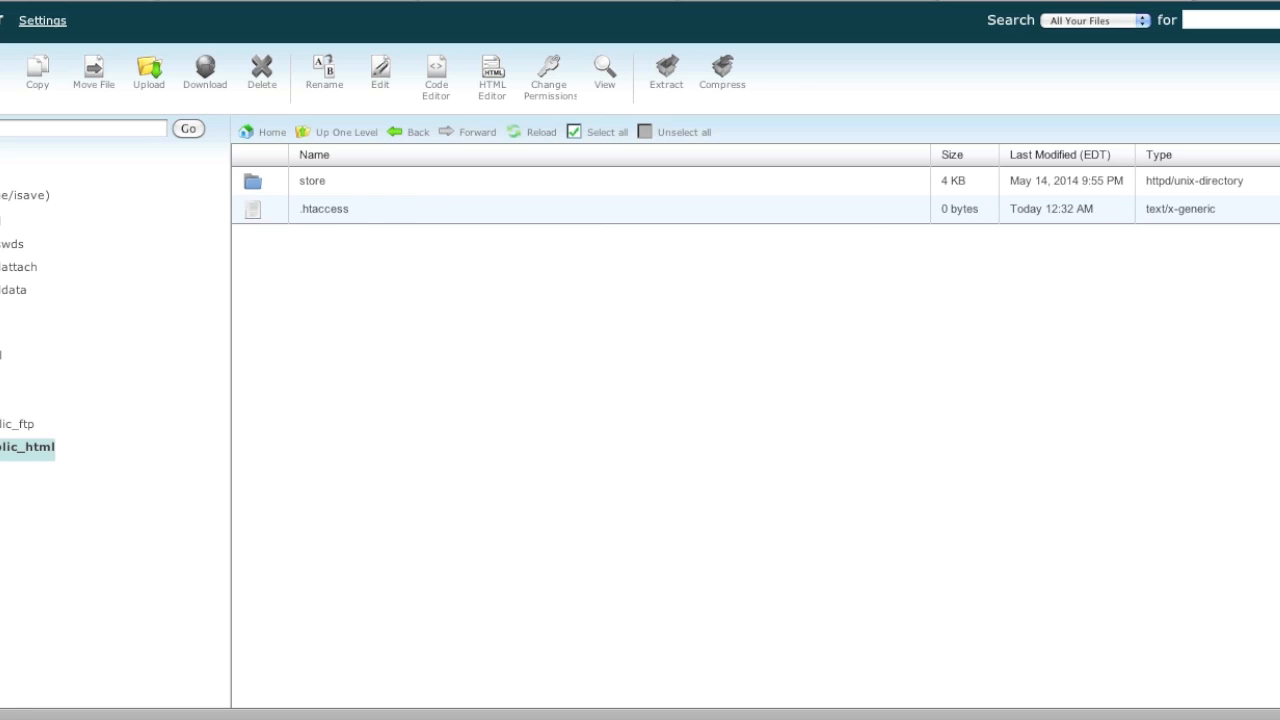
pyautogui.click(2, 717)
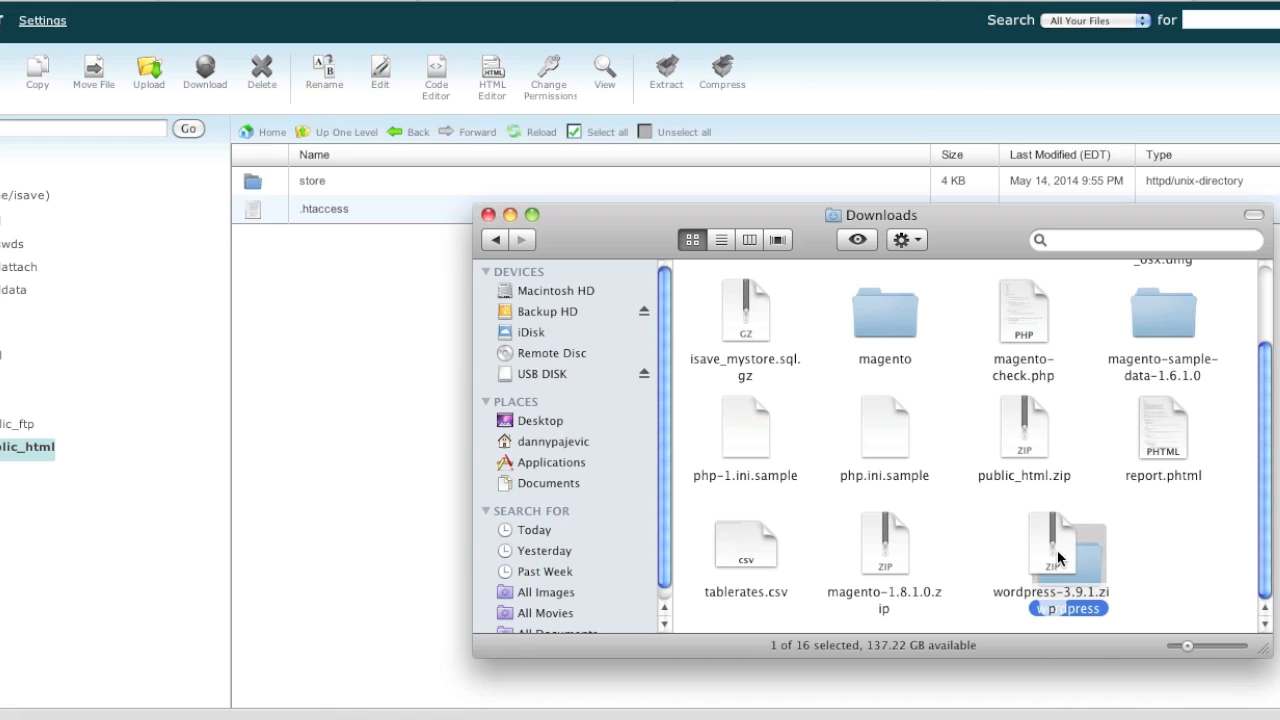
pyautogui.click(1055, 557)
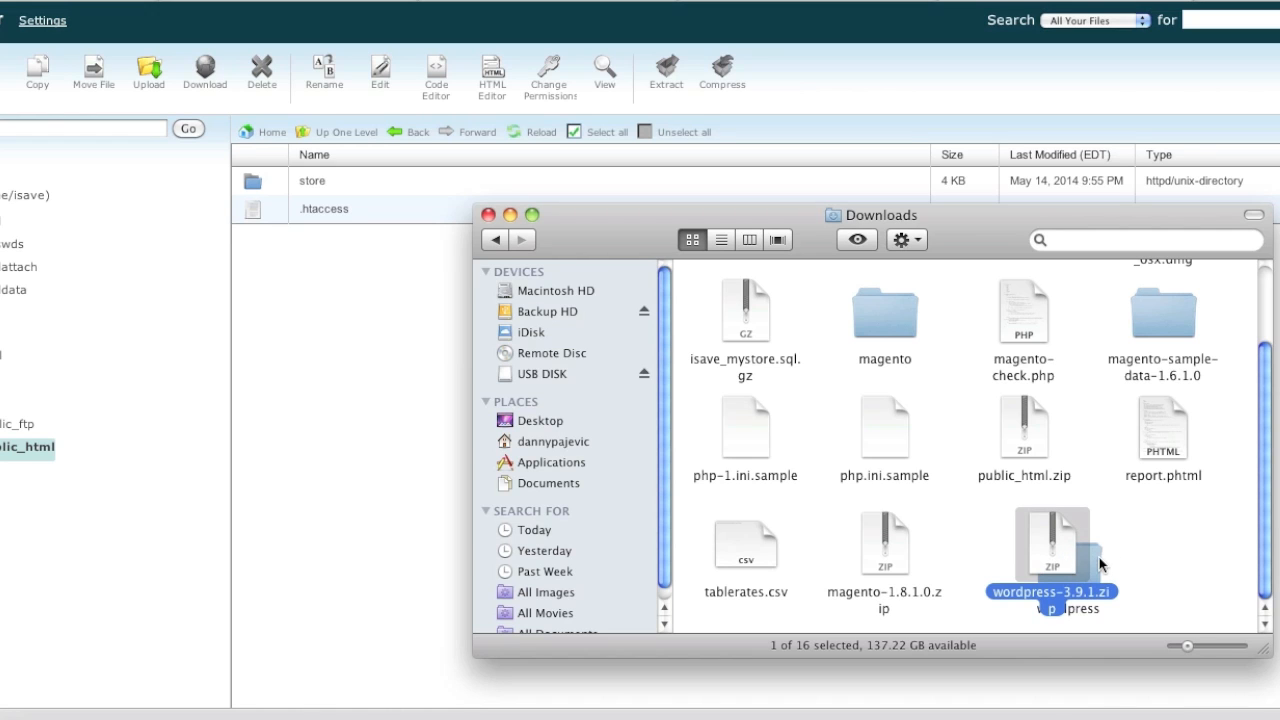
pyautogui.click(850, 712)
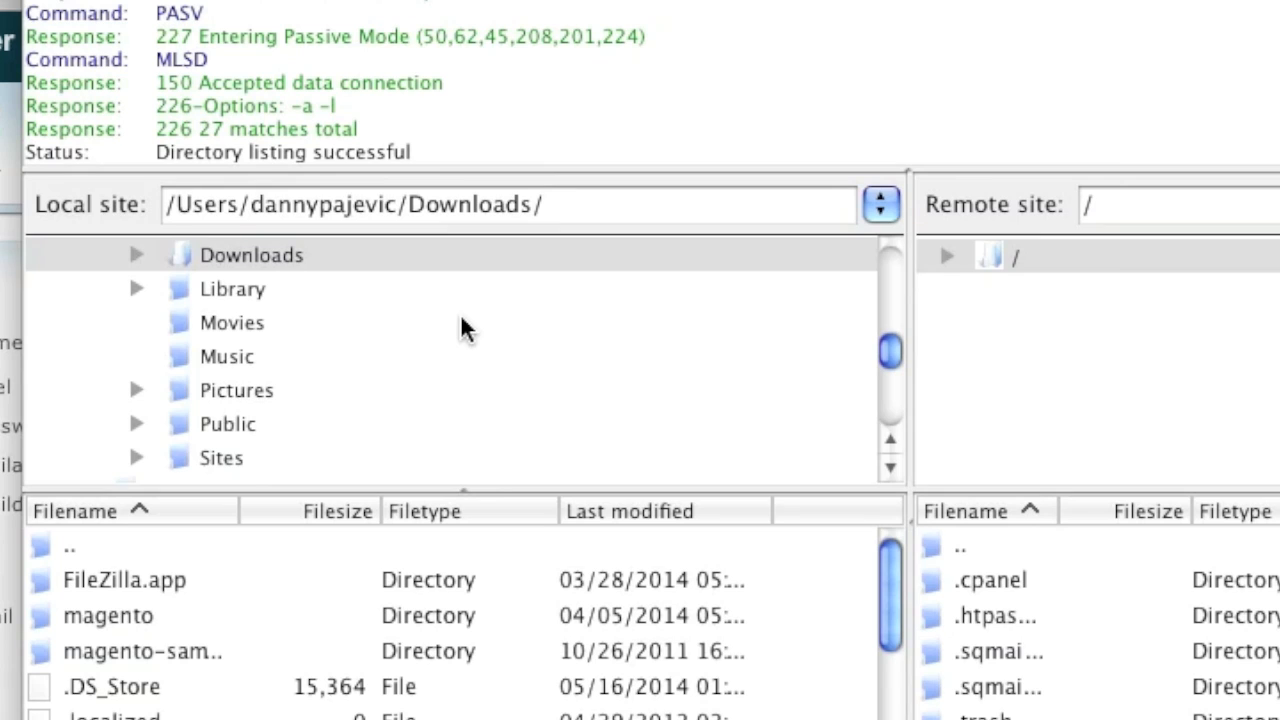
# Step: Show the local Downloads/wordpress folder beside the server's public_html directory
pyautogui.doubleClick(309, 255)
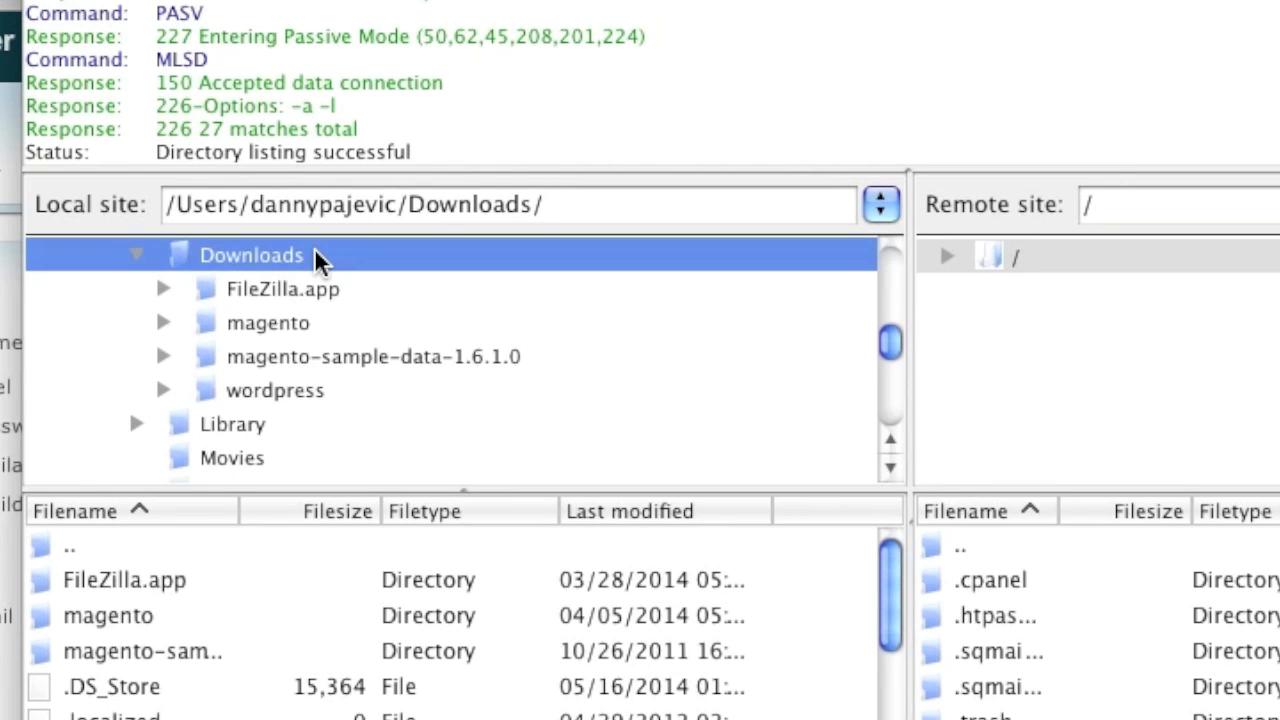
pyautogui.click(314, 390)
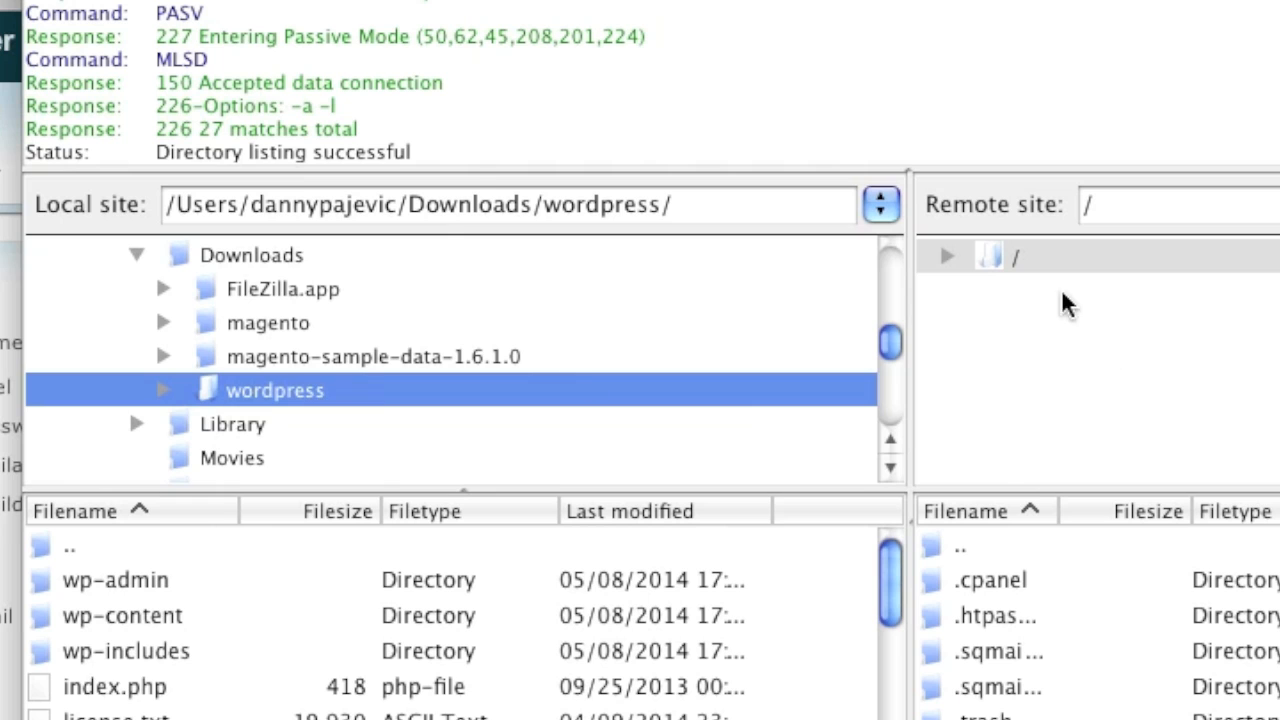
pyautogui.click(947, 250)
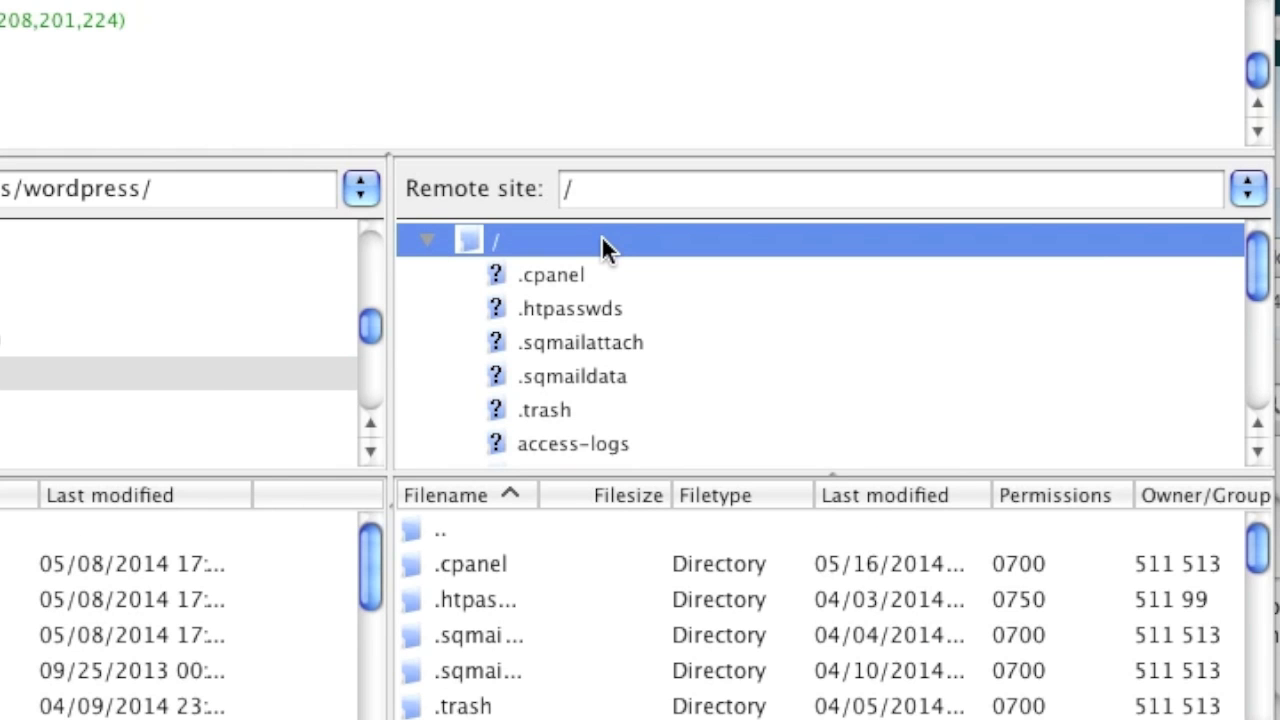
pyautogui.scroll(-5, 671, 318)
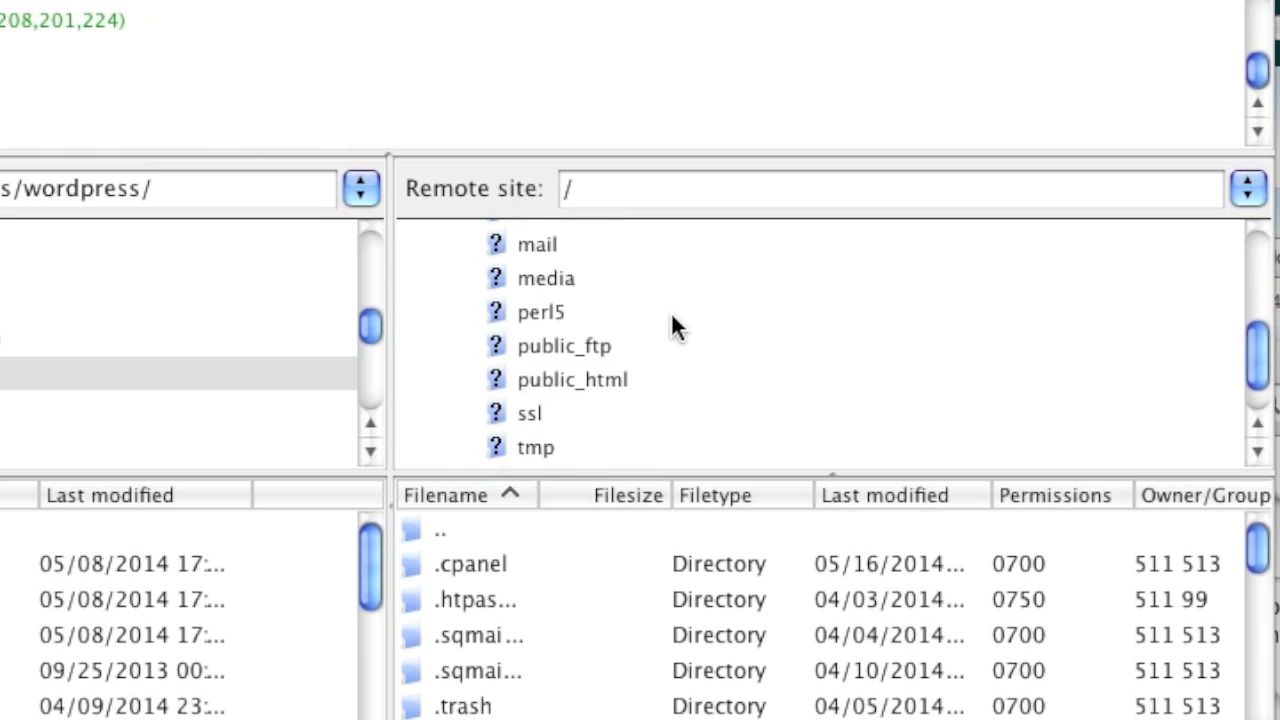
pyautogui.click(635, 378)
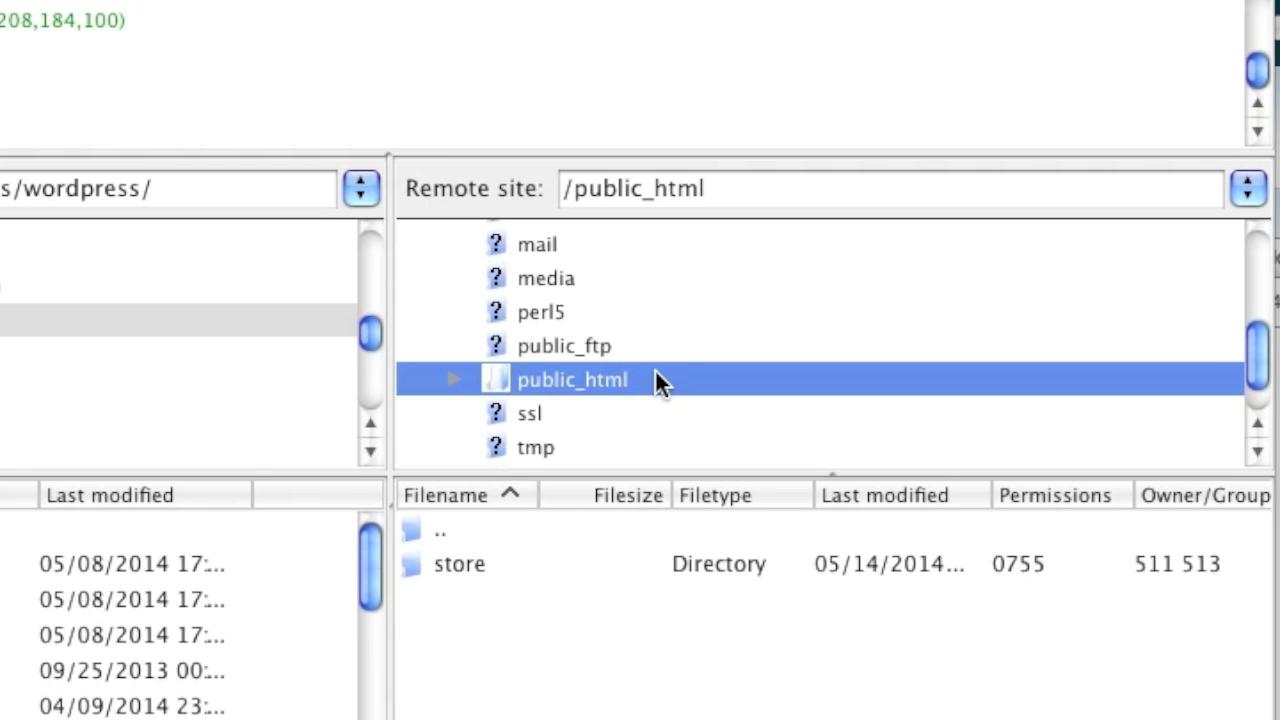
pyautogui.click(240, 328)
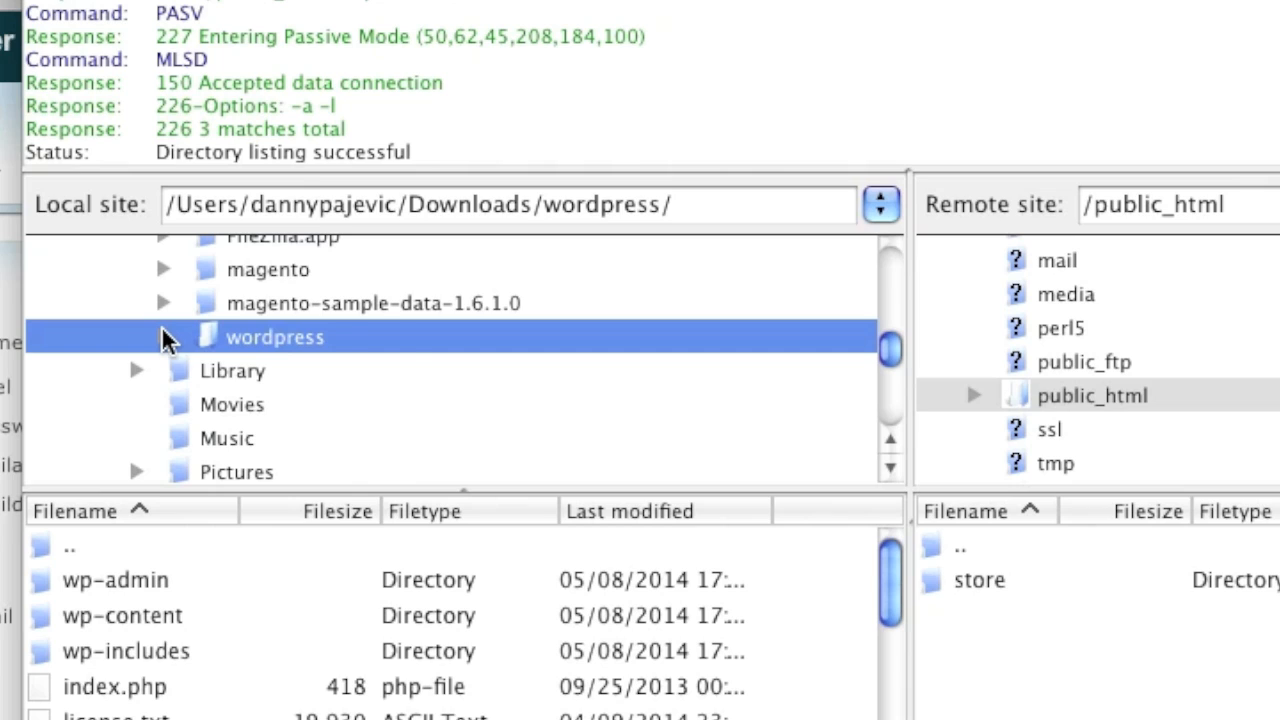
# Step: Select all WordPress files and folders, from wp-admin onward, and upload them to public_html
pyautogui.doubleClick(407, 340)
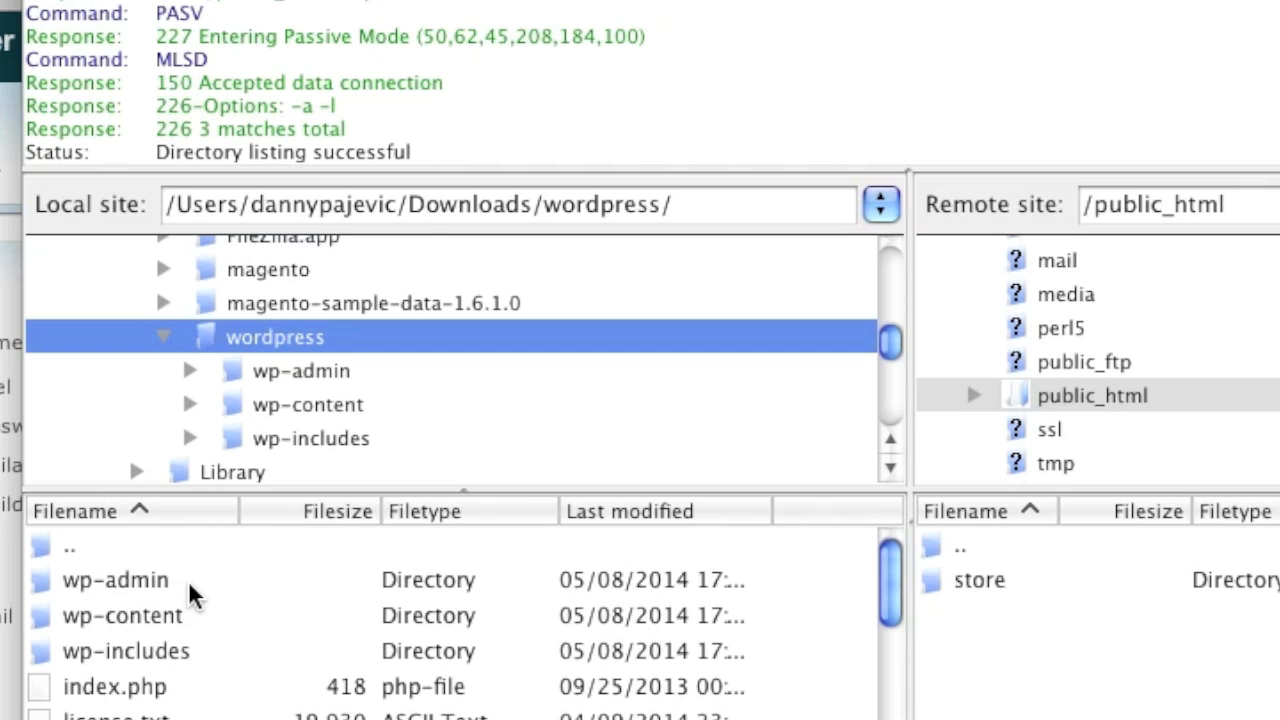
pyautogui.scroll(-3, 200, 685)
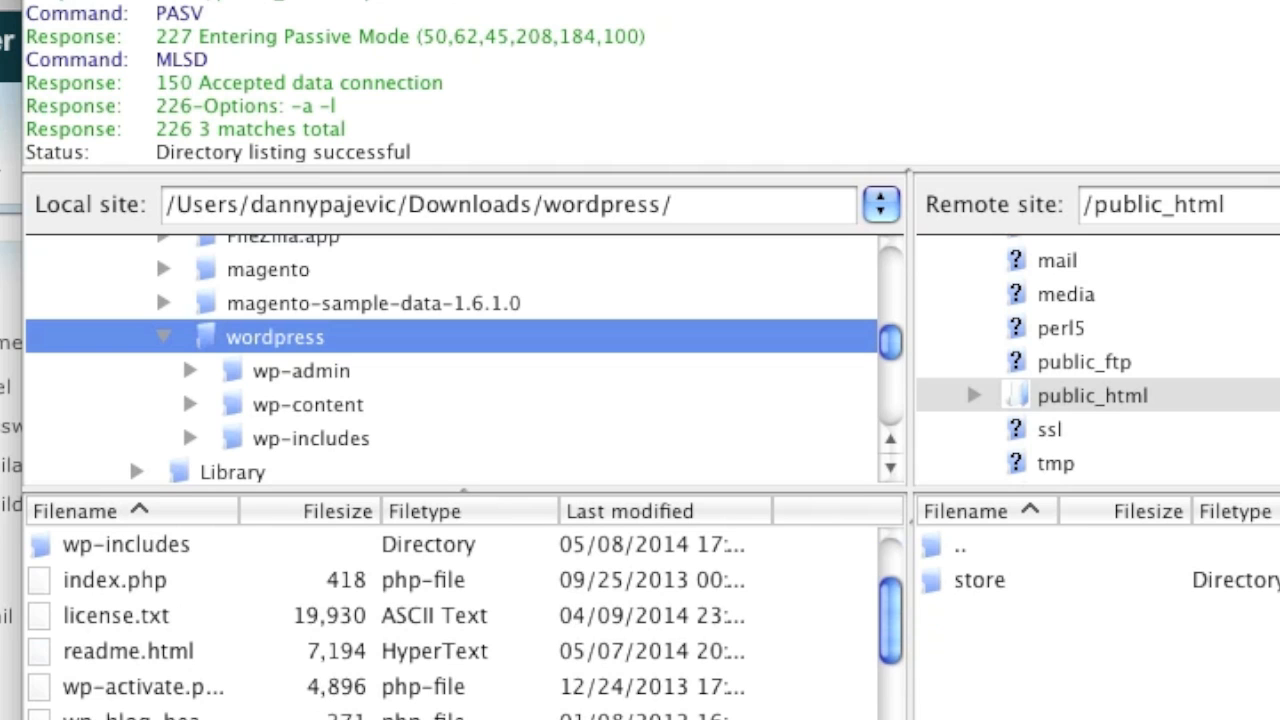
pyautogui.scroll(-4, 195, 640)
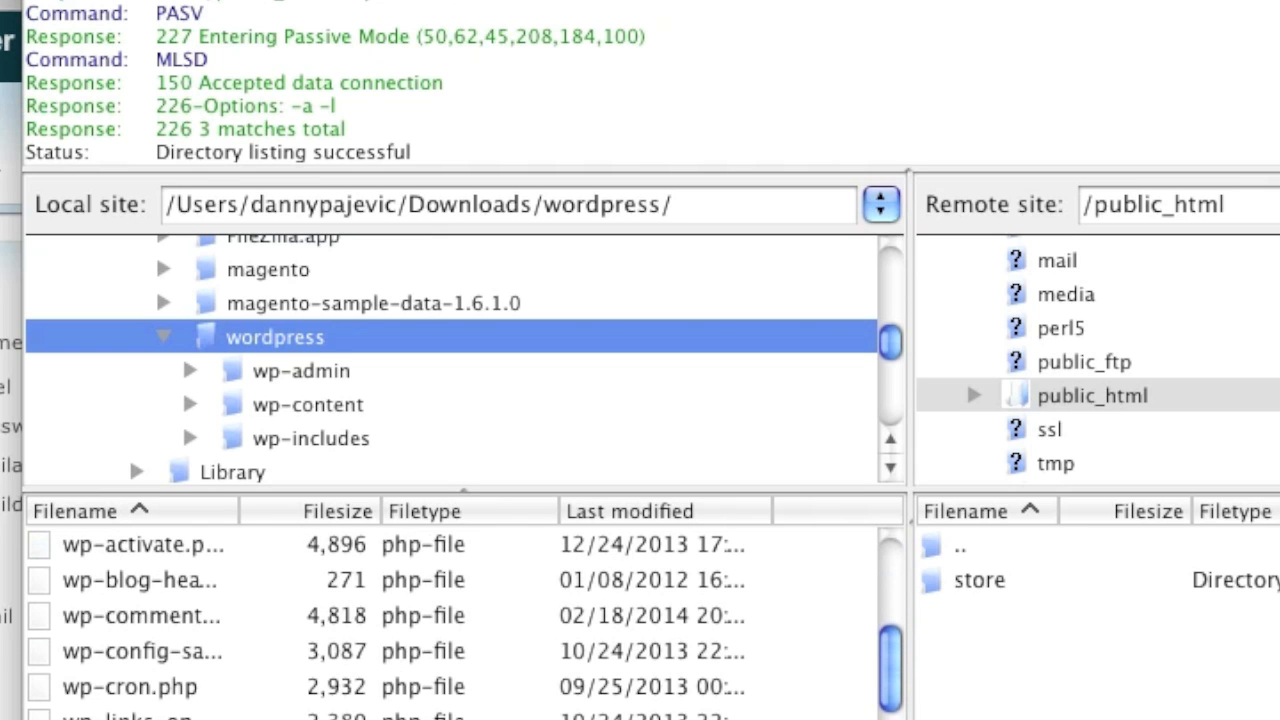
pyautogui.scroll(-5, 238, 688)
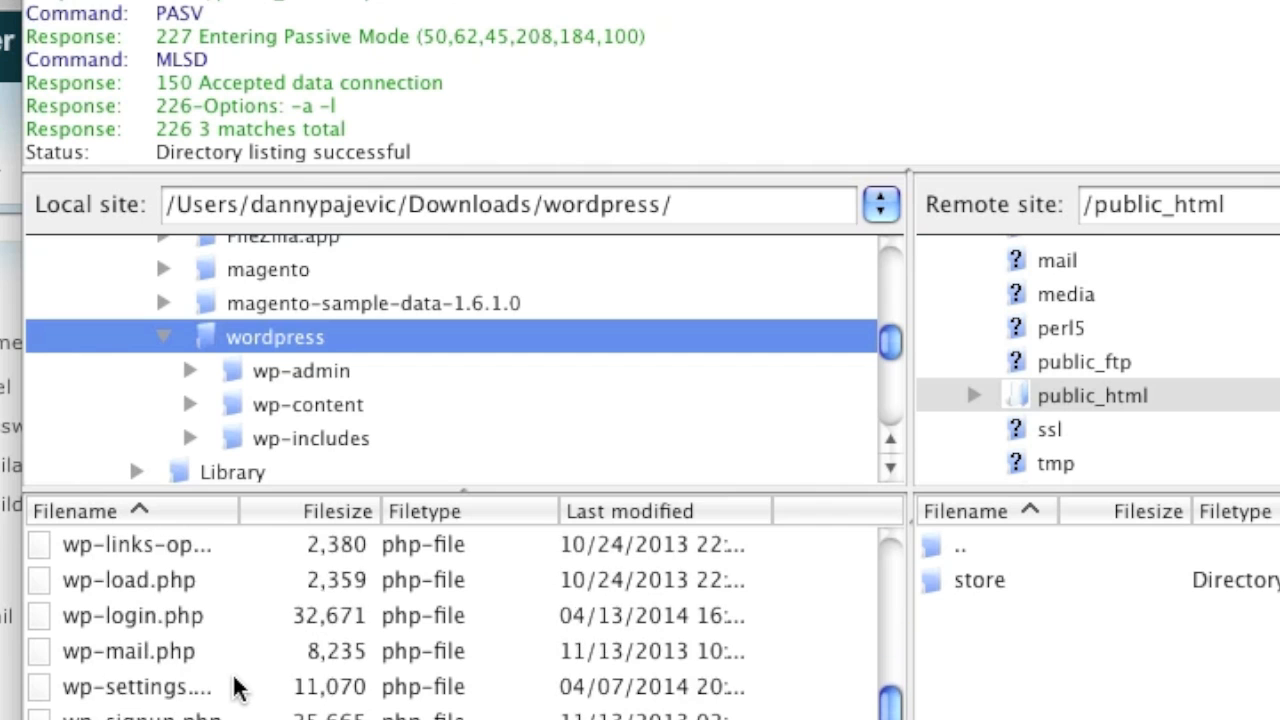
pyautogui.scroll(12, 238, 688)
pyautogui.click(230, 570)
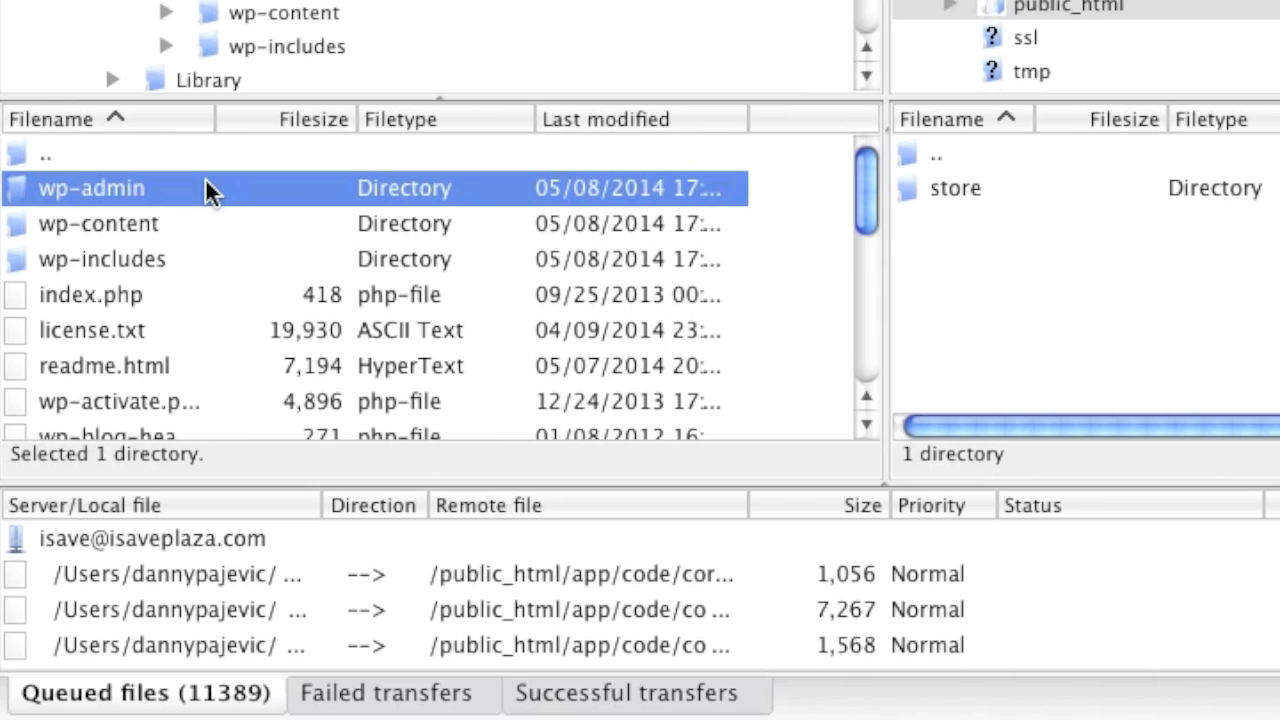
pyautogui.scroll(-12, 296, 297)
pyautogui.keyDown('shift'); pyautogui.click(235, 405); pyautogui.keyUp('shift')
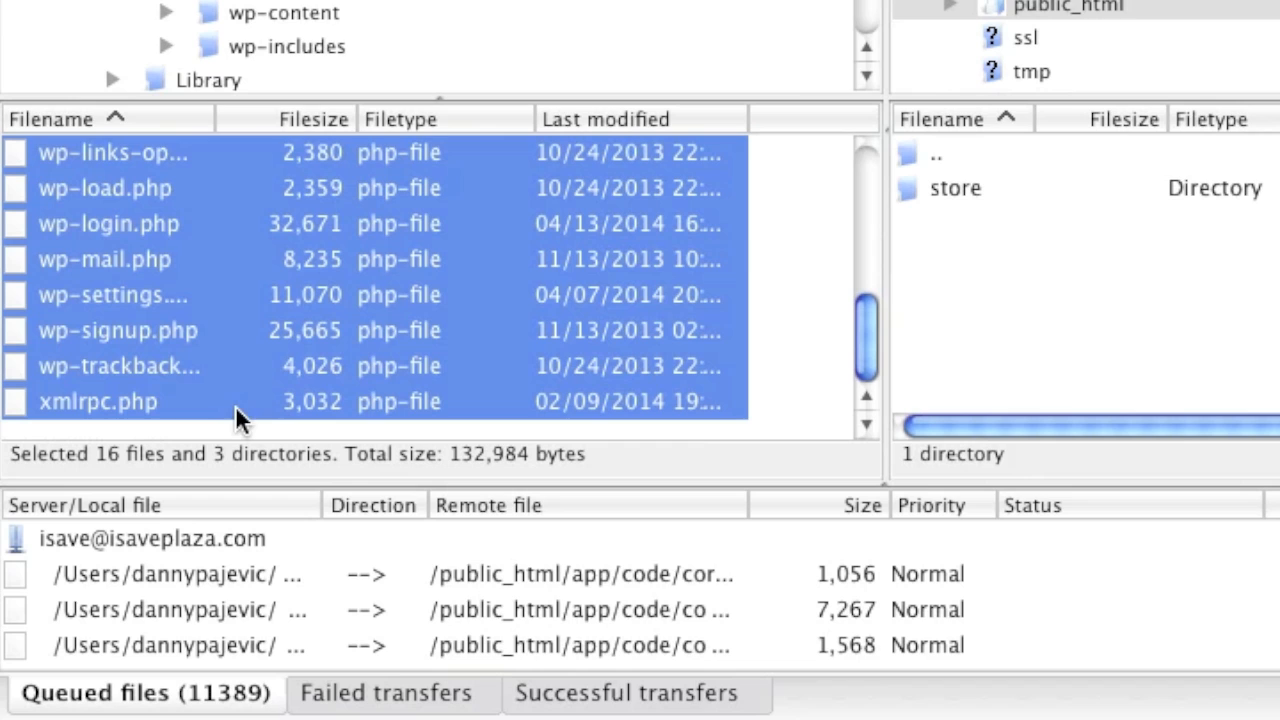
pyautogui.rightClick(374, 316)
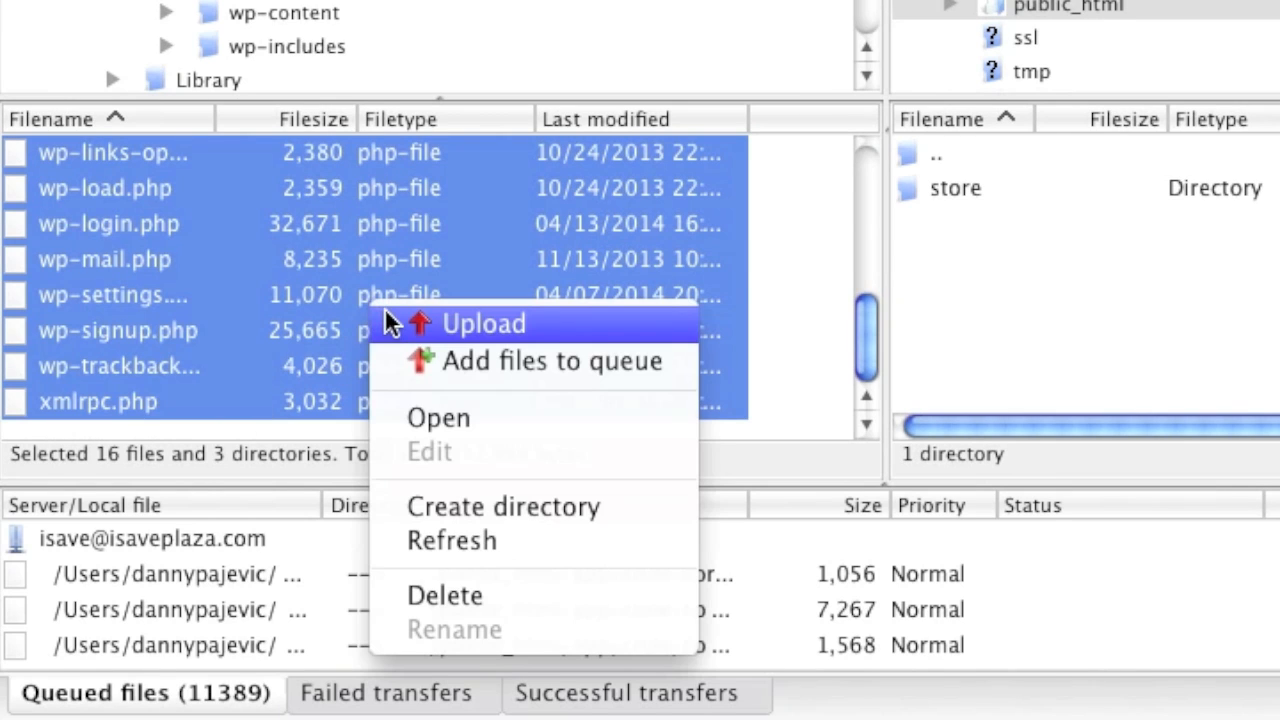
pyautogui.click(440, 324)
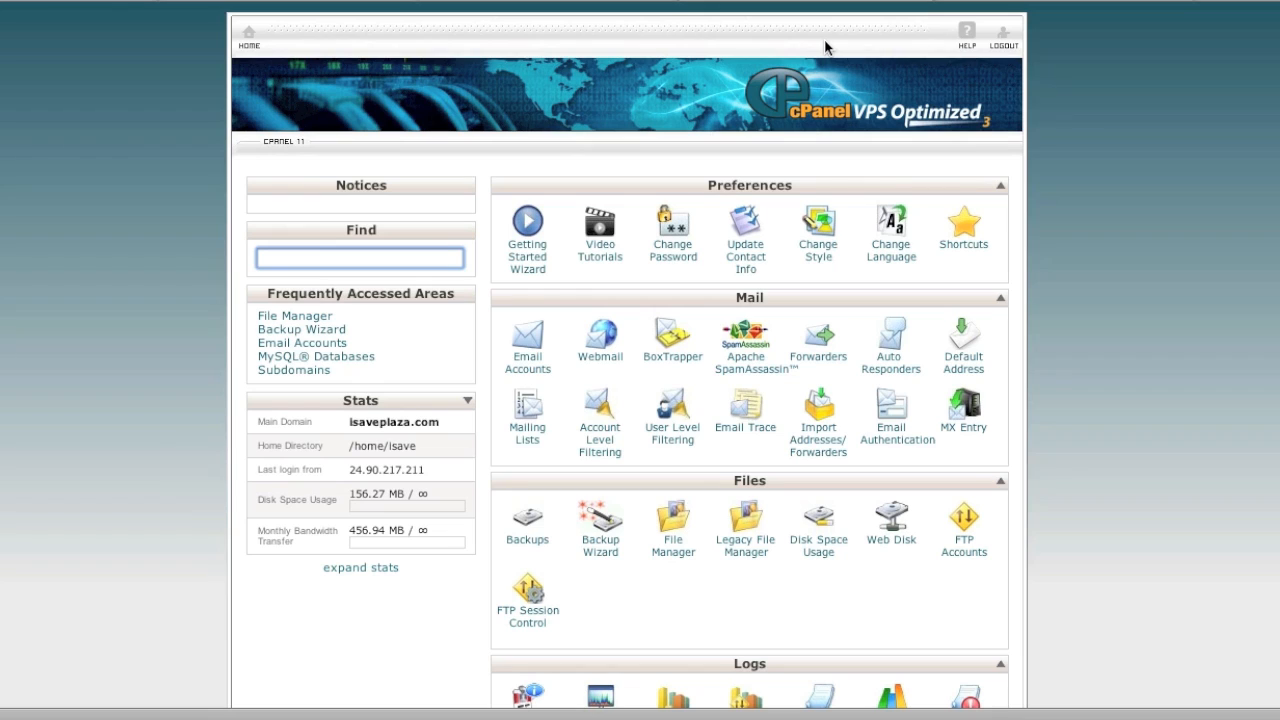
# Step: Create the database 'wordpress' (isave_wordpress) in cPanel's MySQL Database Wizard
pyautogui.scroll(-4, 1091, 263)
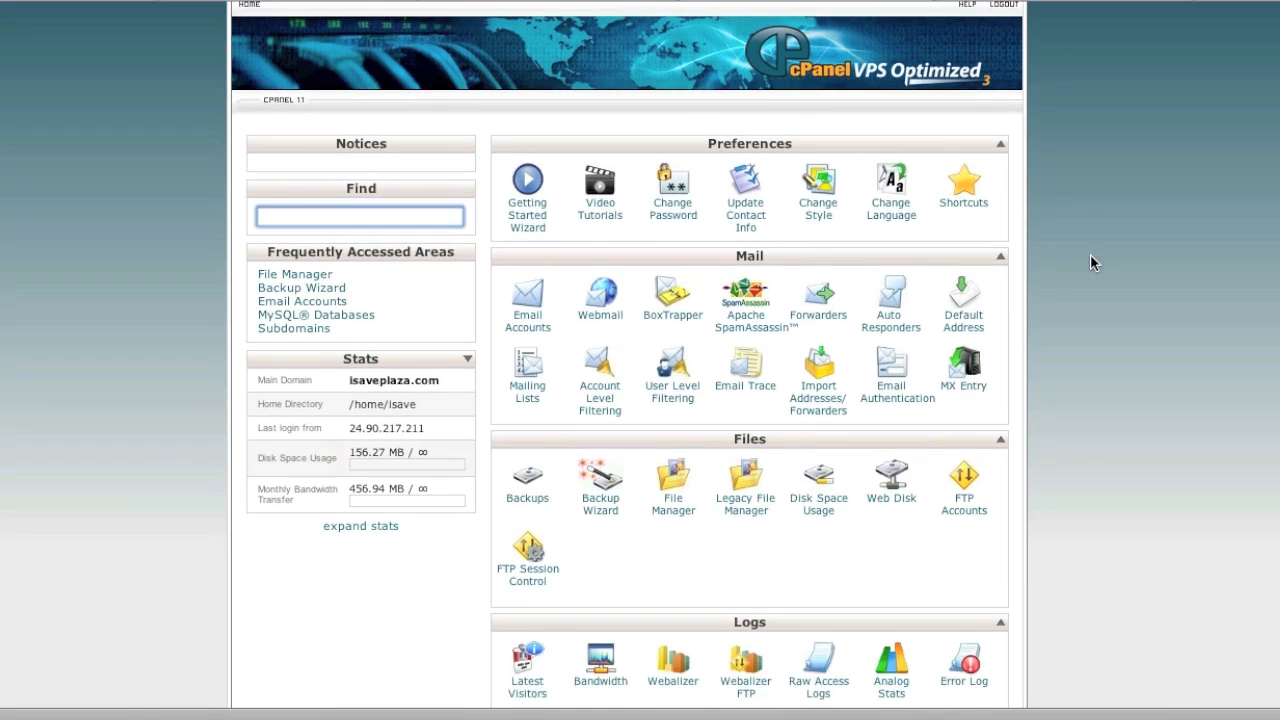
pyautogui.scroll(-4, 1090, 263)
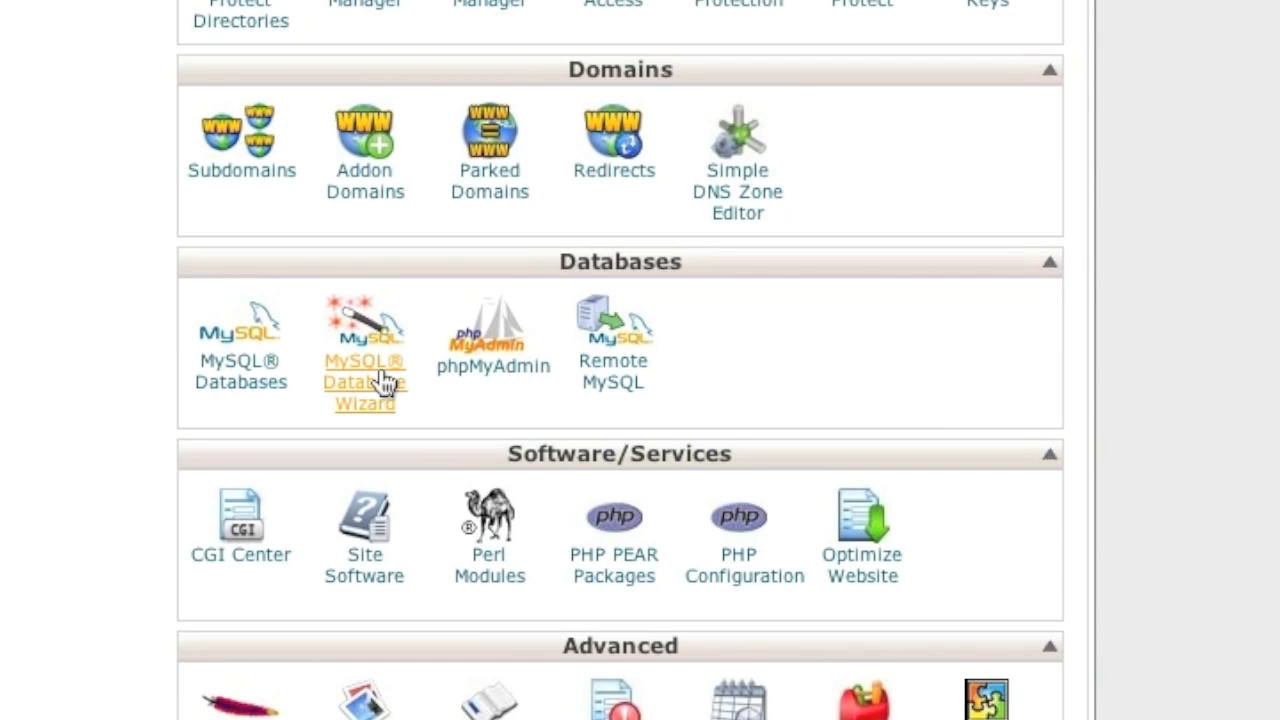
pyautogui.click(382, 370)
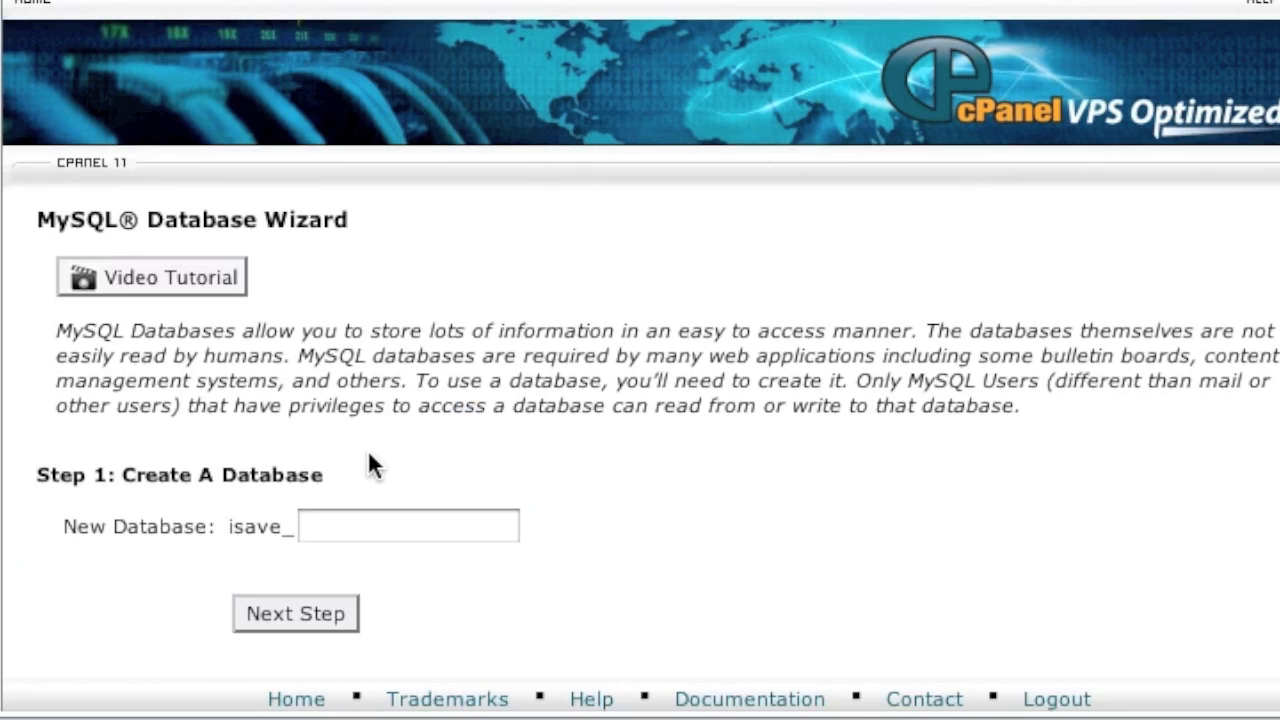
pyautogui.click(337, 530)
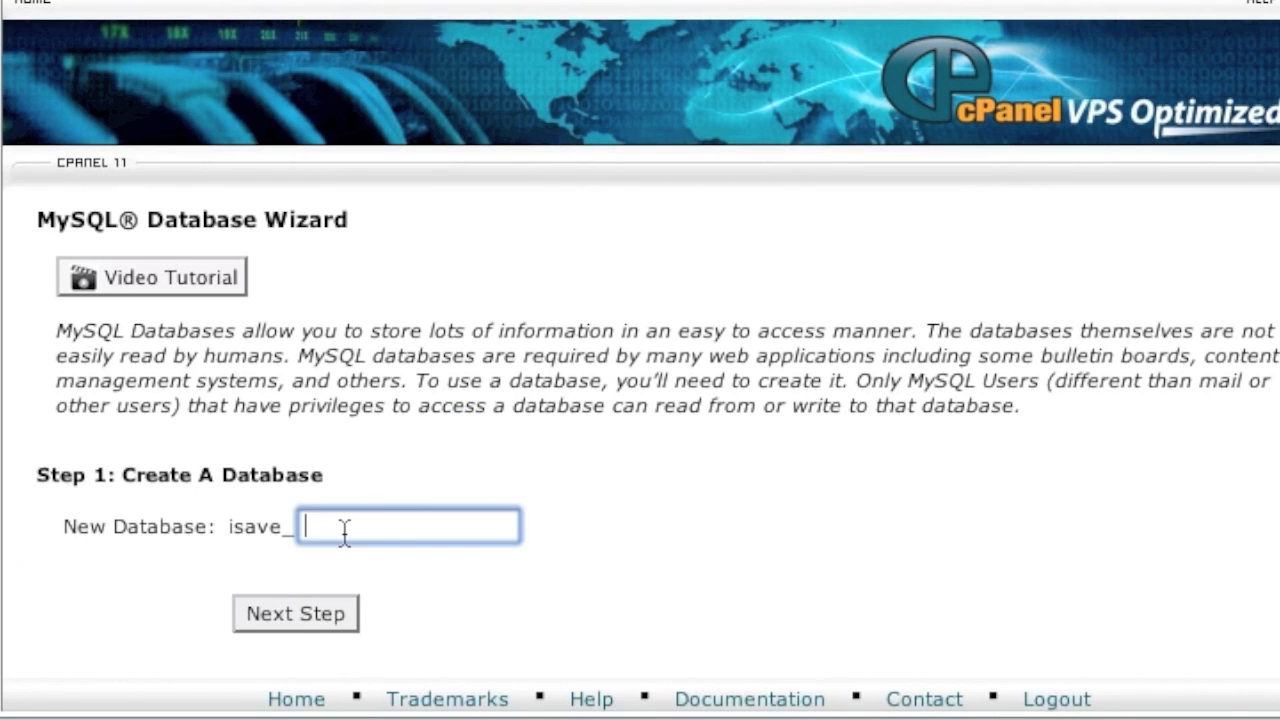
pyautogui.write('wordpress')
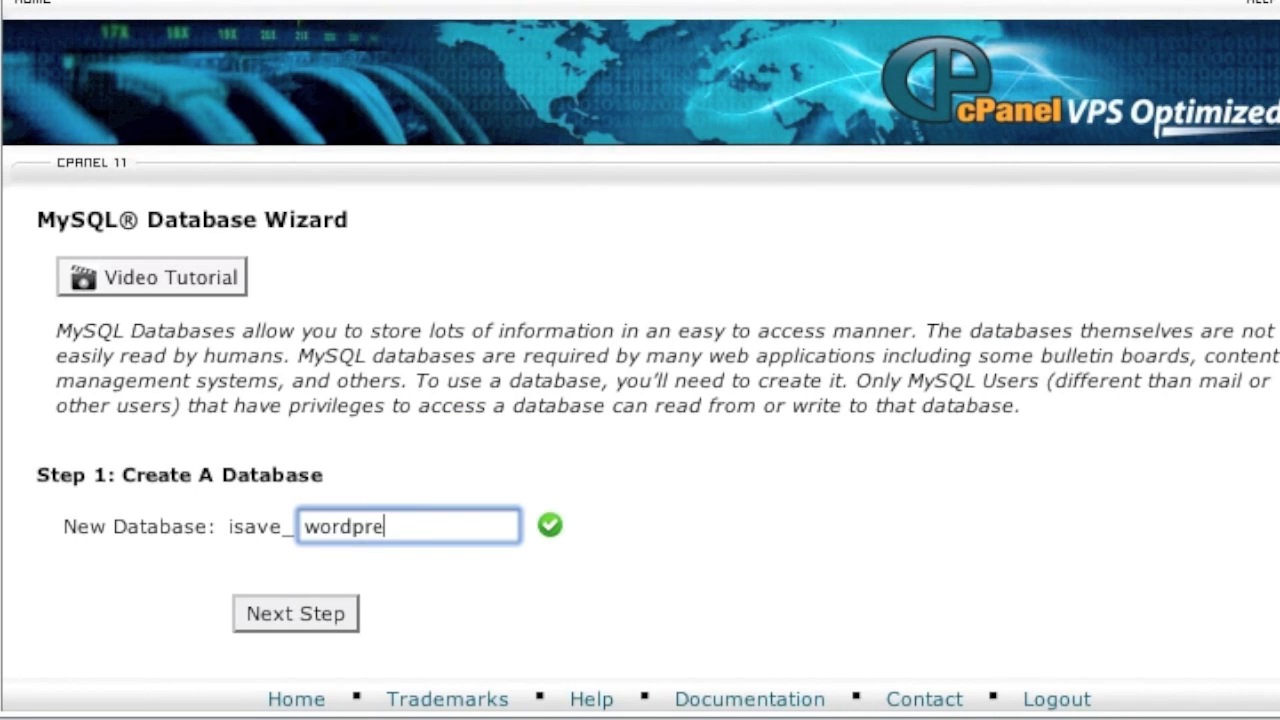
pyautogui.click(303, 599)
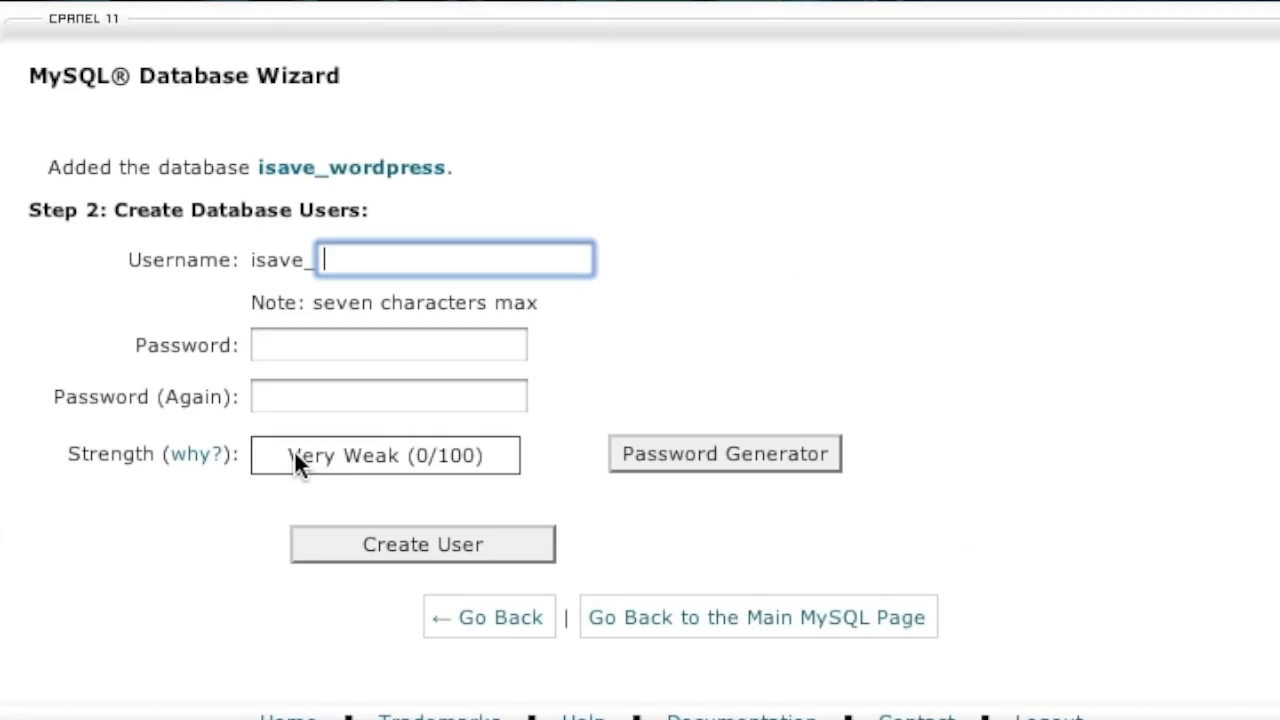
# Step: Create database user 'wordpress' with its password entered and confirmed
pyautogui.write('wordpress')
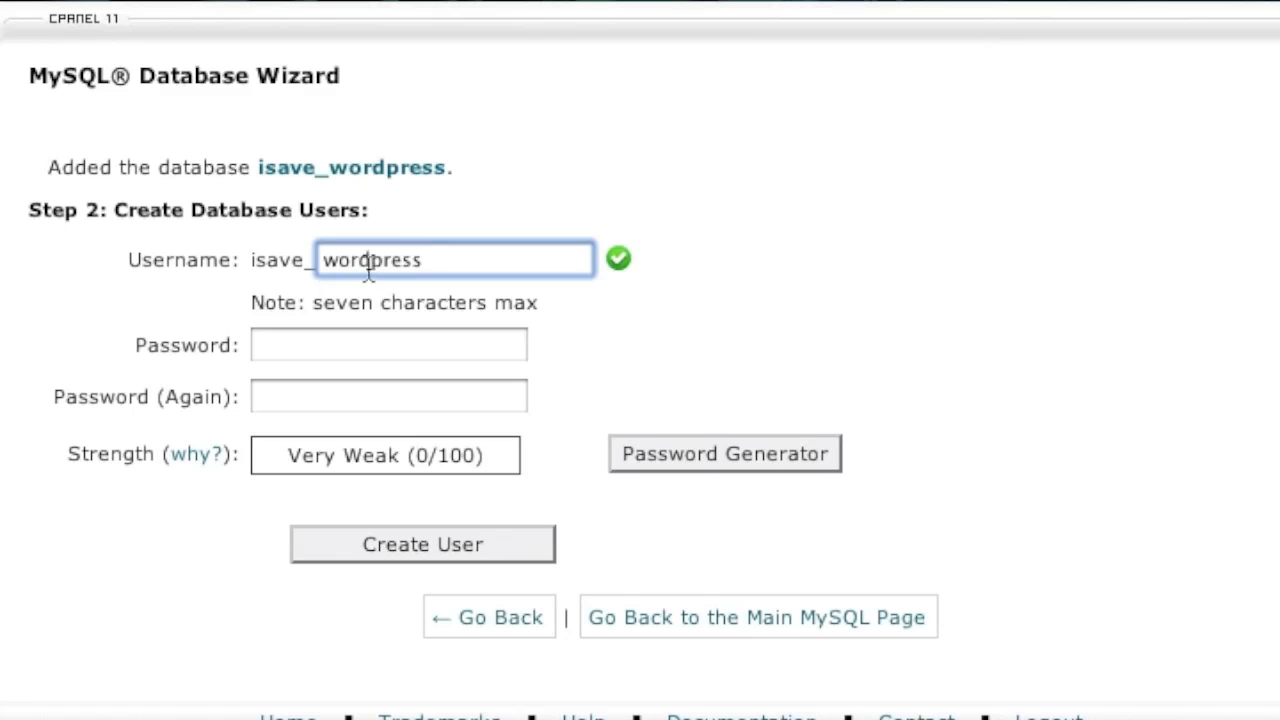
pyautogui.click(308, 358)
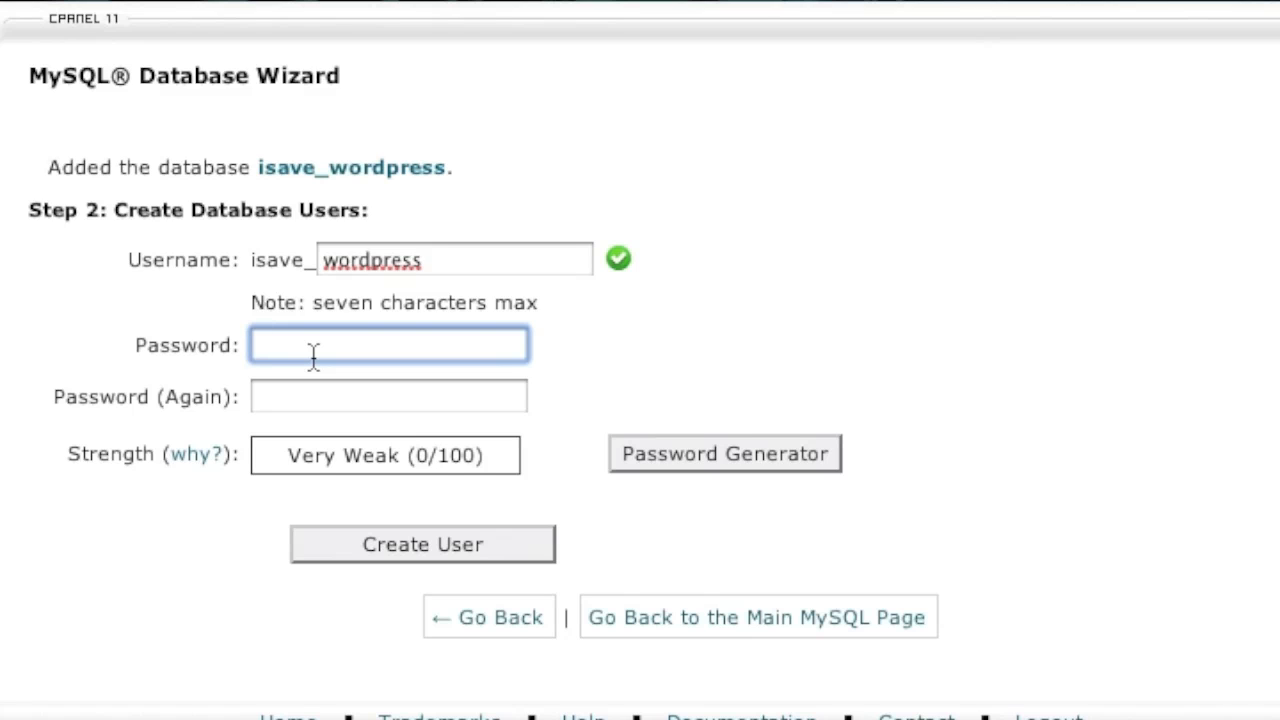
pyautogui.write('••••••••')
pyautogui.click(340, 398)
pyautogui.write('••••••••')
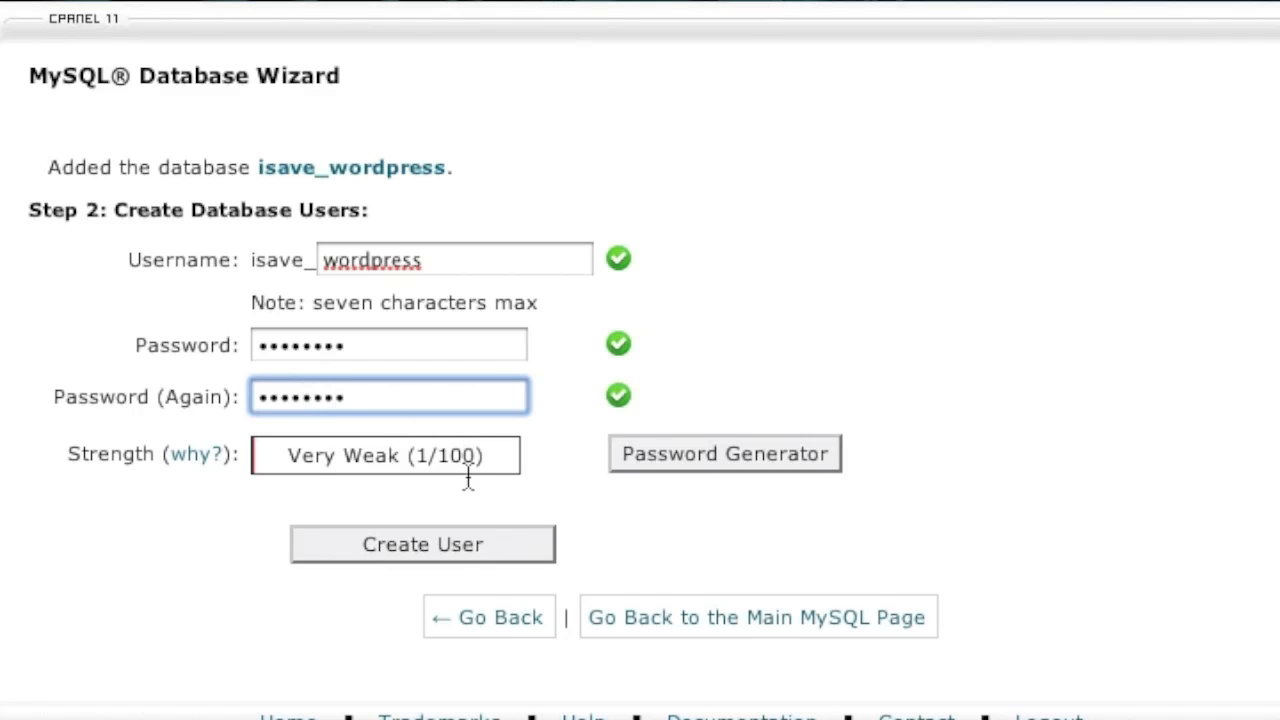
pyautogui.click(446, 545)
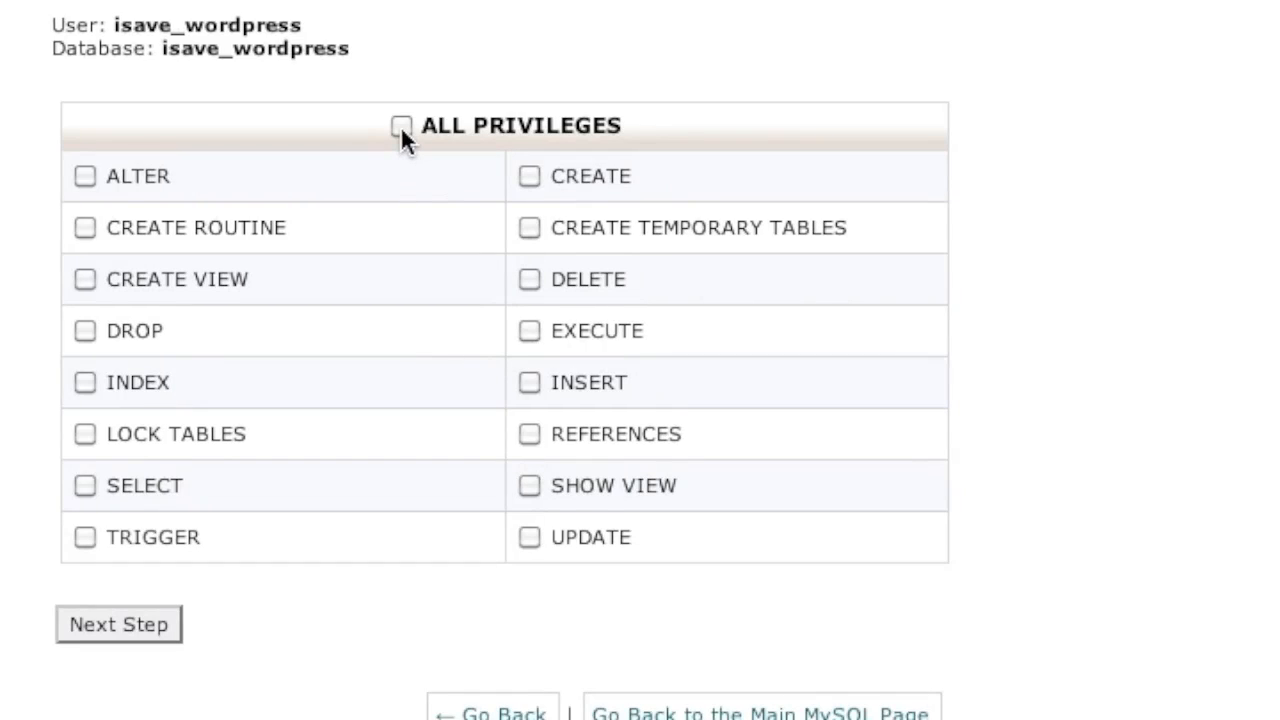
# Step: Grant the user ALL PRIVILEGES on isave_wordpress and confirm
pyautogui.click(401, 127)
pyautogui.click(116, 621)
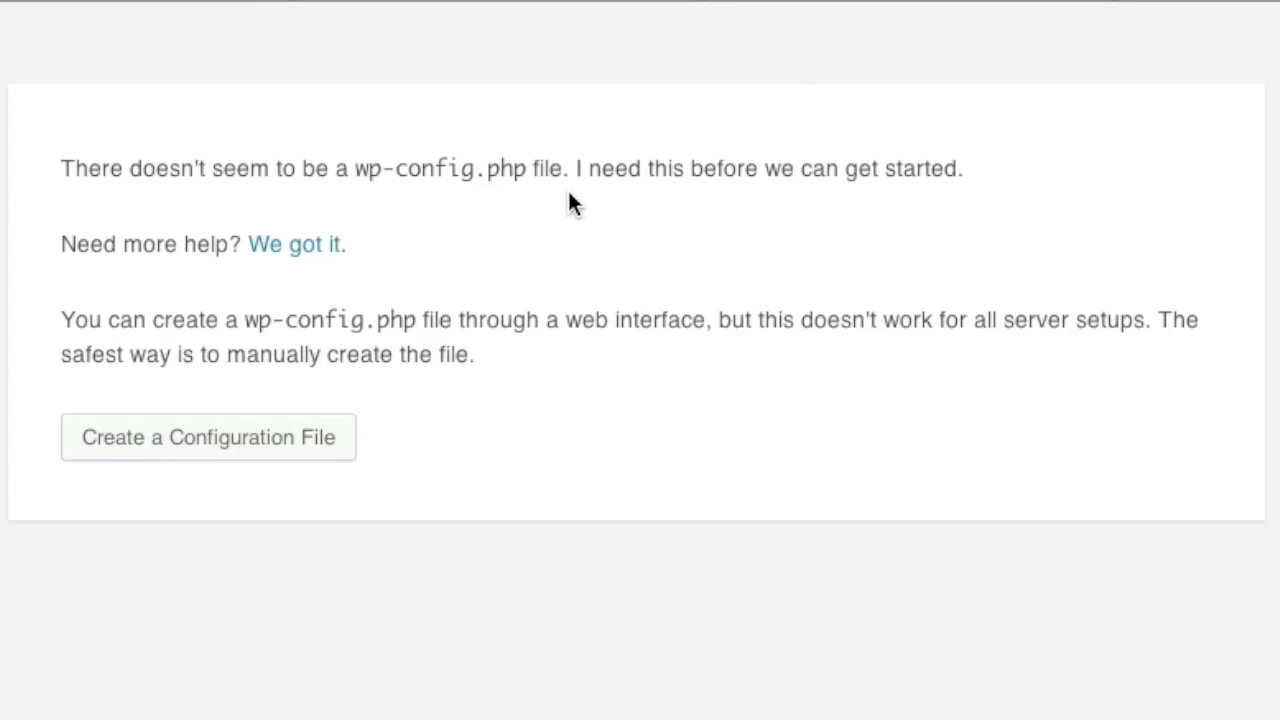
# Step: Start the WordPress configuration file and set the database name to isave_wordpress
pyautogui.click(195, 438)
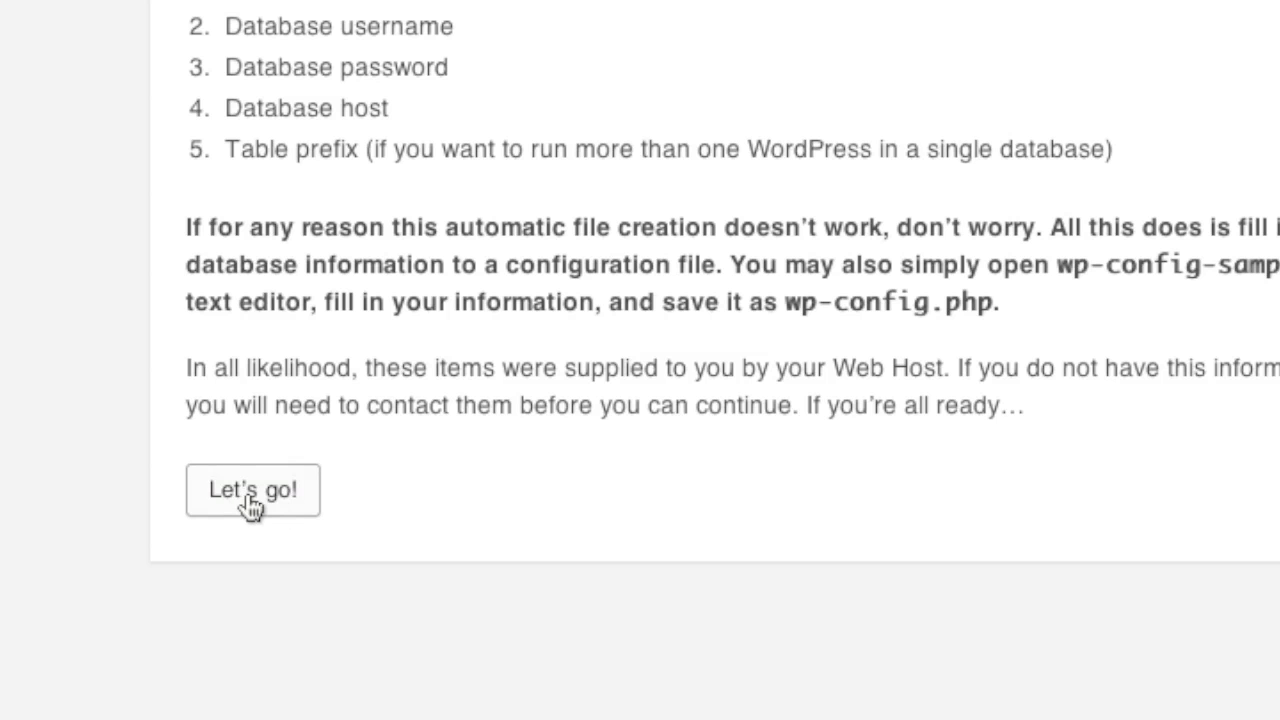
pyautogui.click(250, 490)
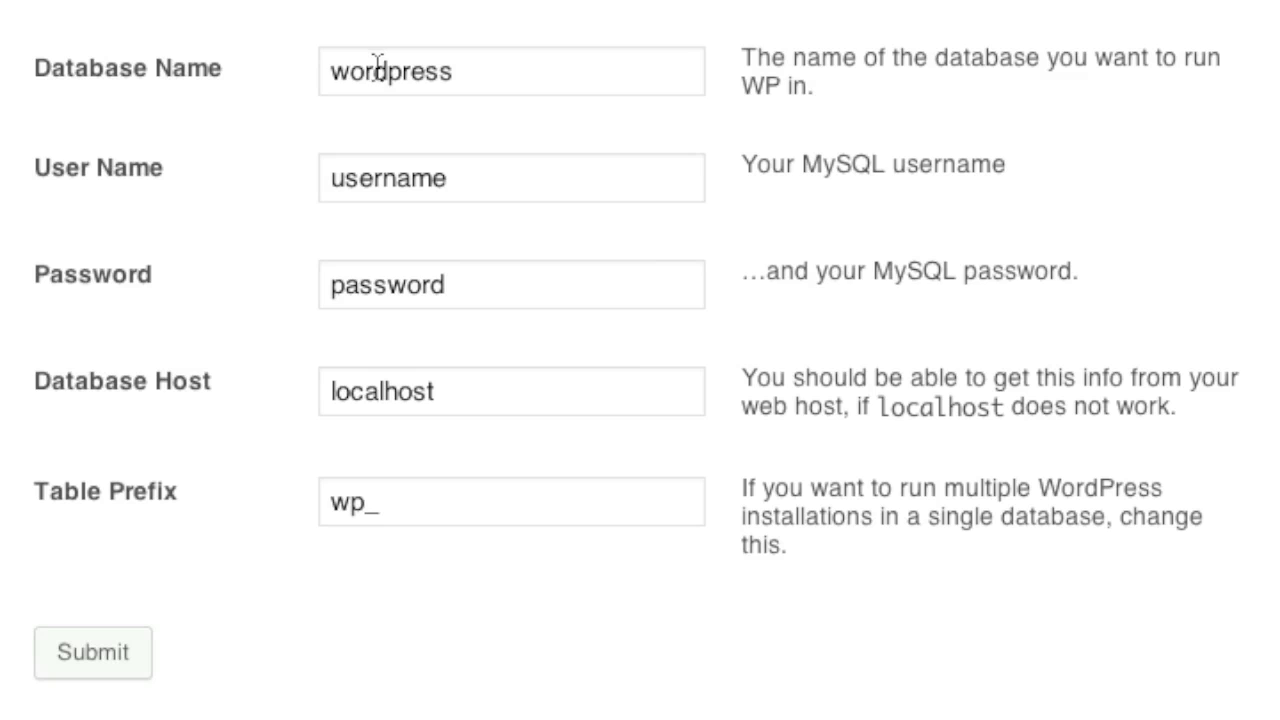
pyautogui.click(329, 66)
pyautogui.write('isave_')
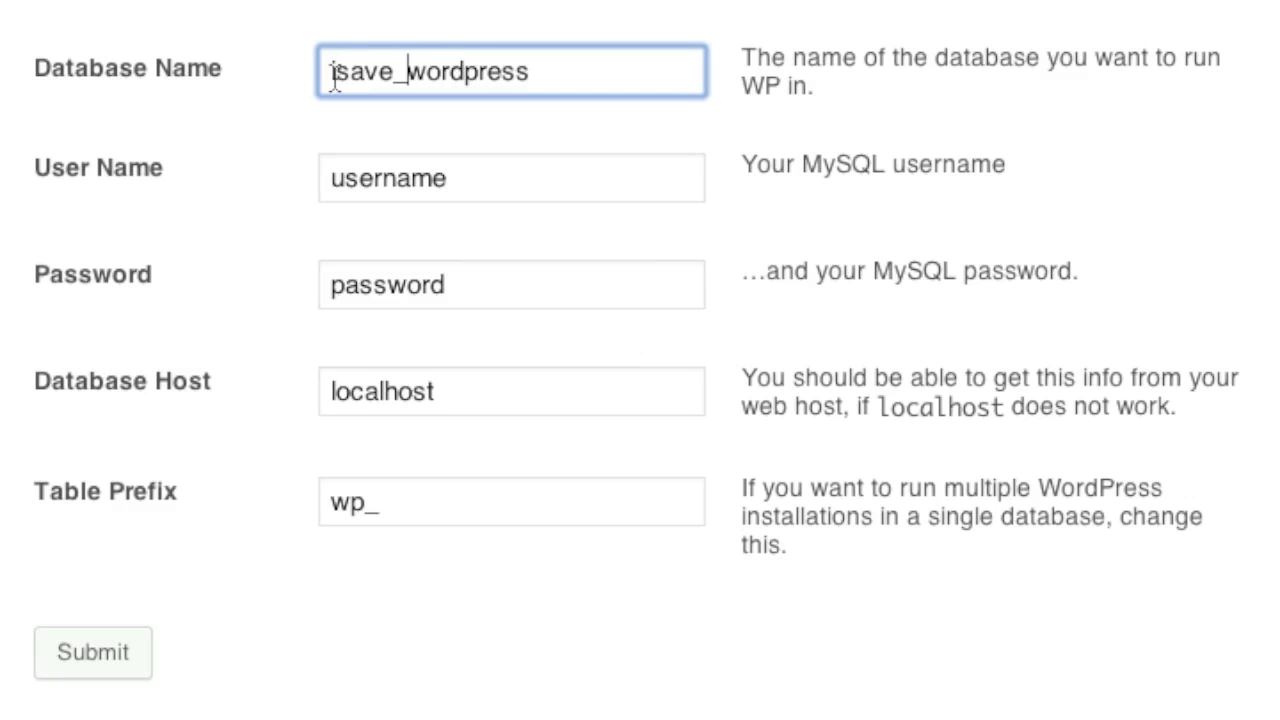
pyautogui.doubleClick(443, 41)
pyautogui.doubleClick(444, 70)
pyautogui.hotkey('ctrl', 'c')
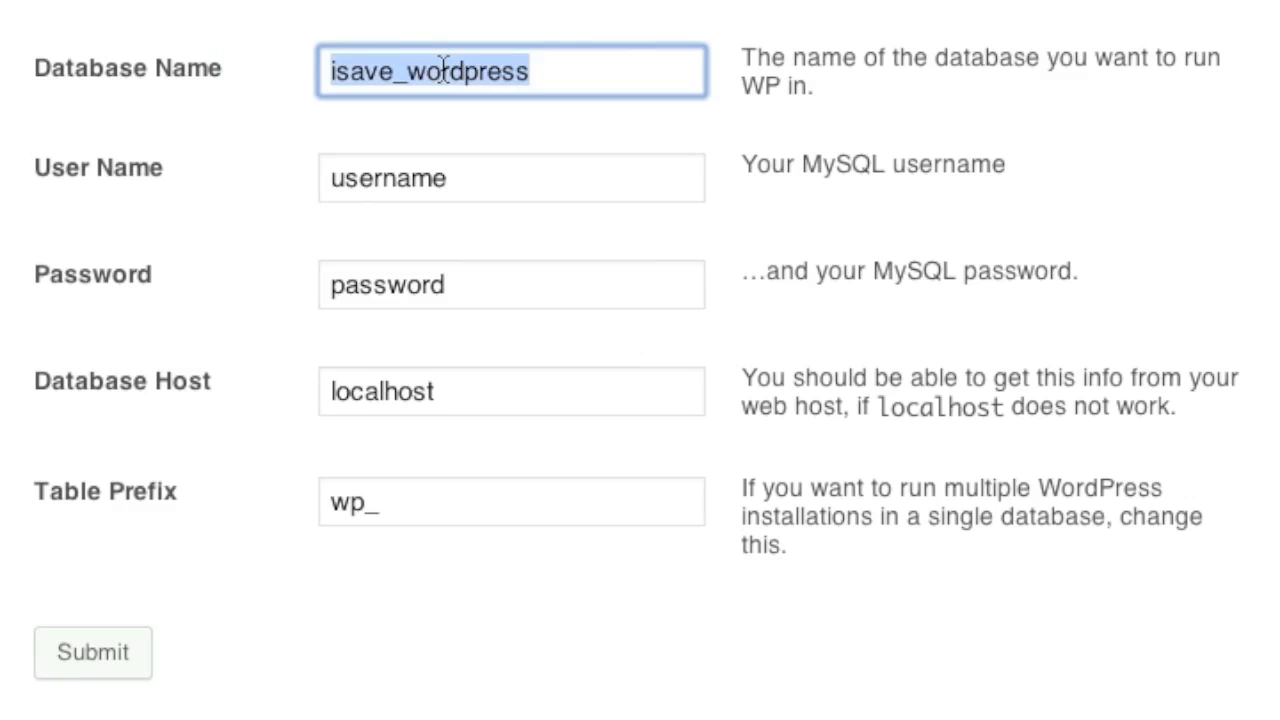
# Step: Fill in the isave_wordpress user name and the database password, then submit
pyautogui.click(417, 180)
pyautogui.doubleClick(417, 180)
pyautogui.hotkey('ctrl', 'v')
pyautogui.click(415, 305)
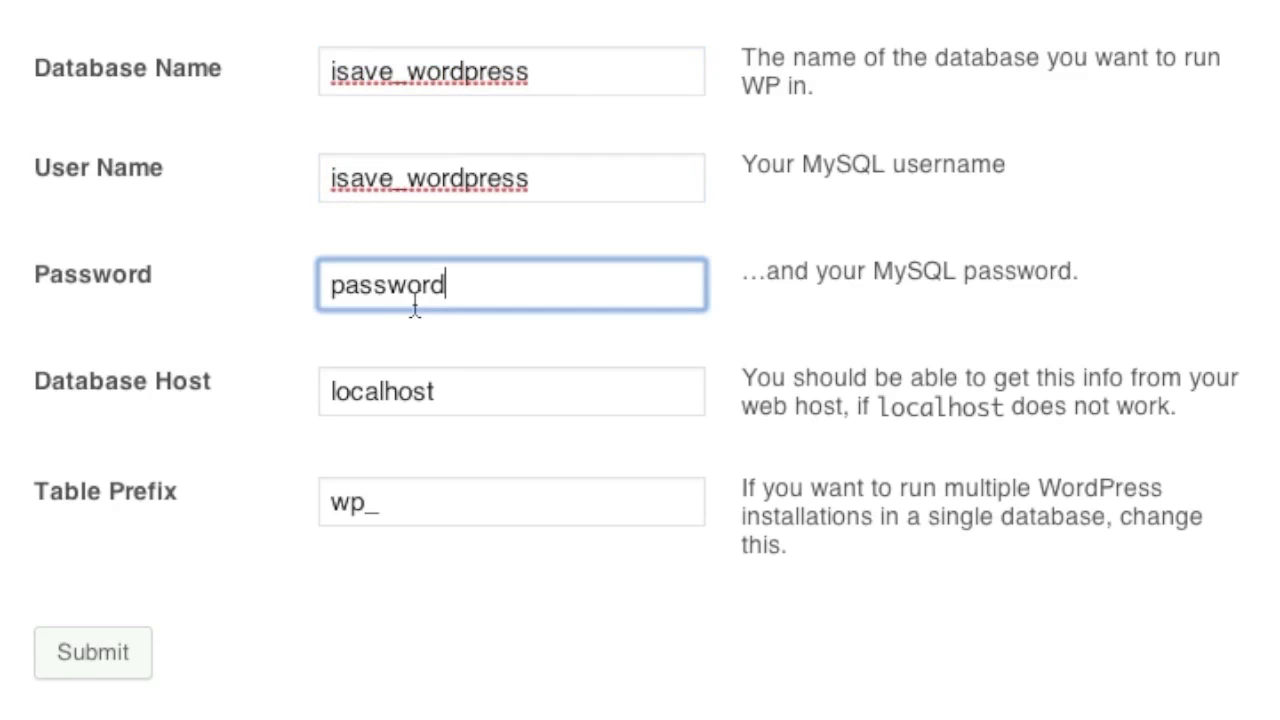
pyautogui.doubleClick(414, 307)
pyautogui.write('P')
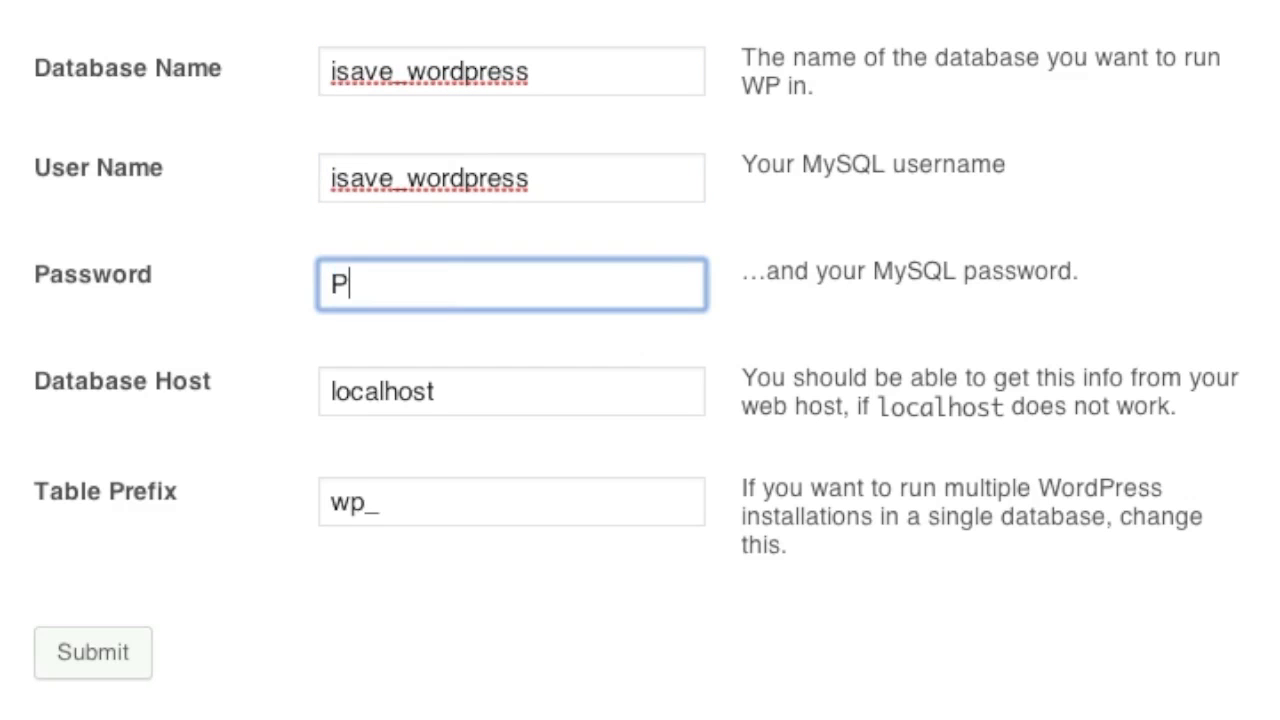
pyautogui.write('assword')
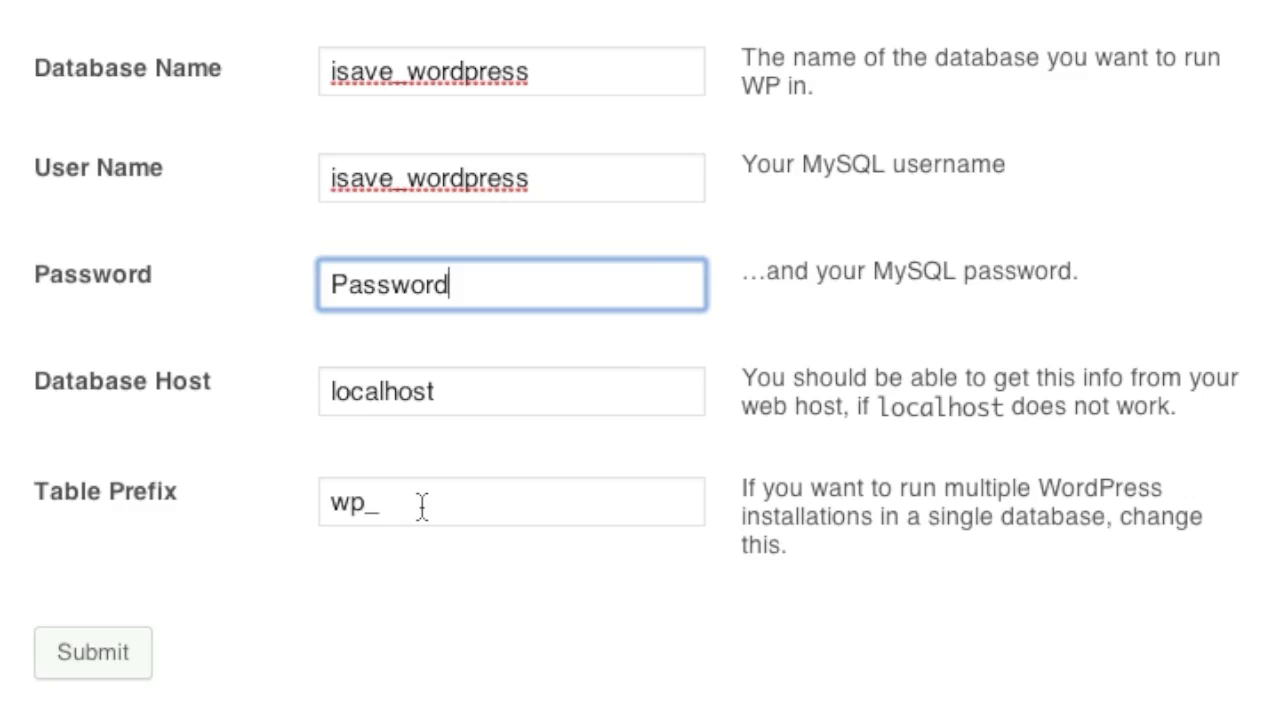
pyautogui.click(93, 655)
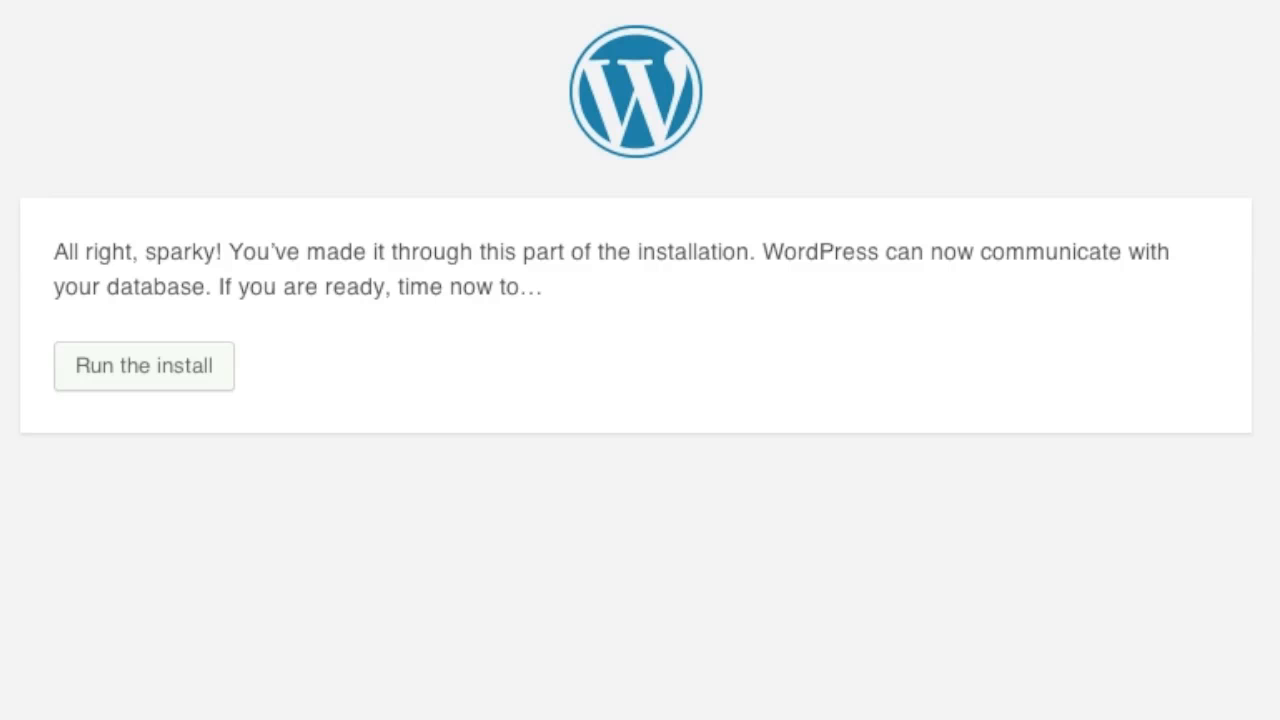
# Step: Run the install, entering site title iSavePlaza and the admin username
pyautogui.click(160, 368)
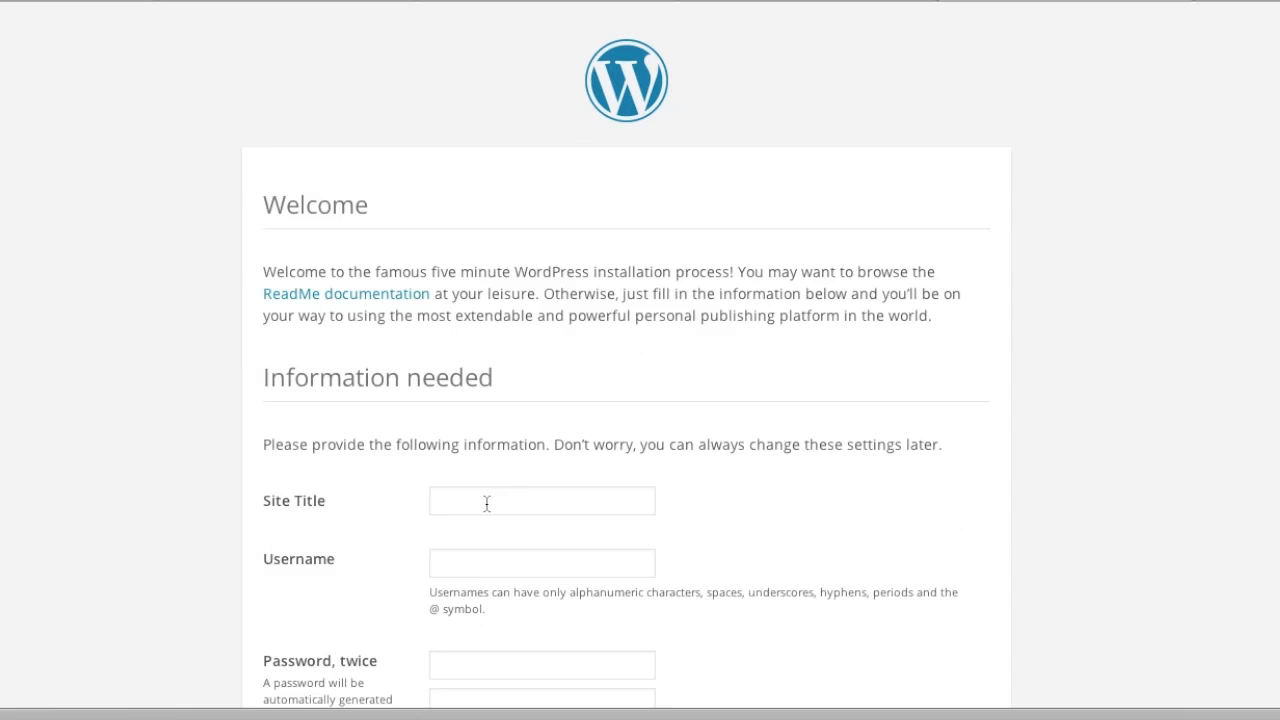
pyautogui.click(486, 502)
pyautogui.write('i')
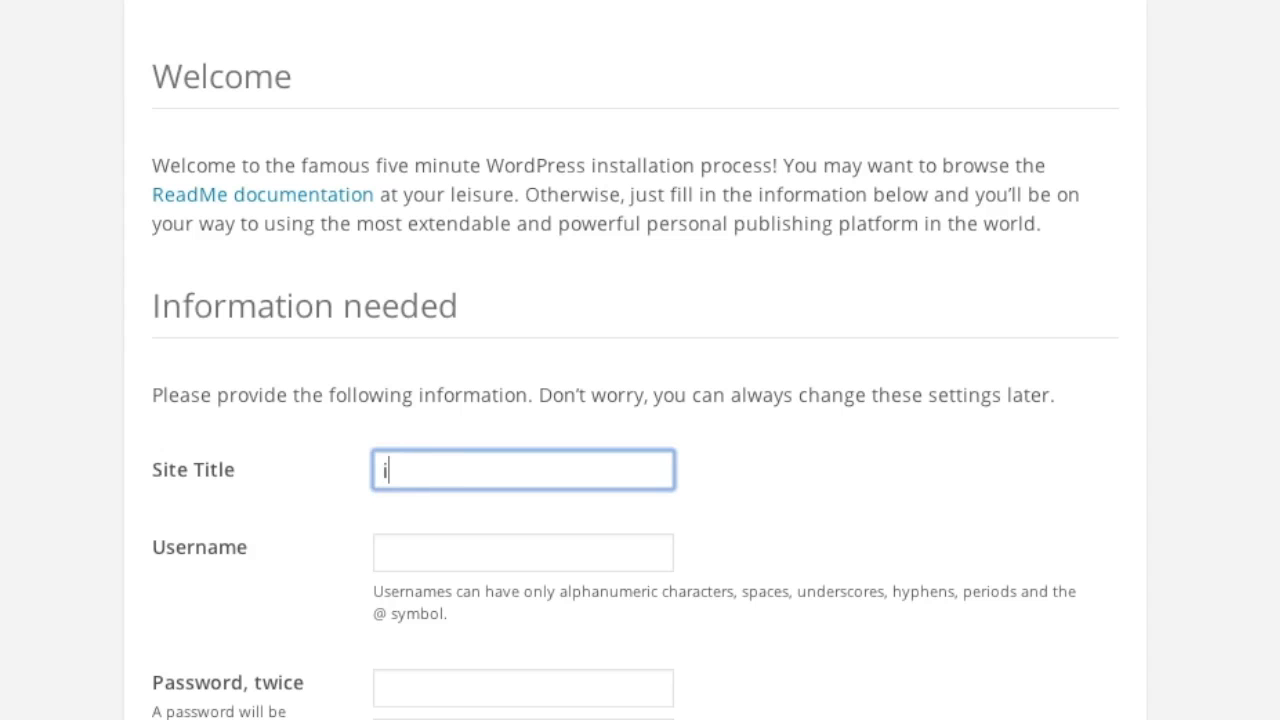
pyautogui.write('SavePlaza')
pyautogui.scroll(-2, 445, 440)
pyautogui.click(436, 351)
pyautogui.write('isave')
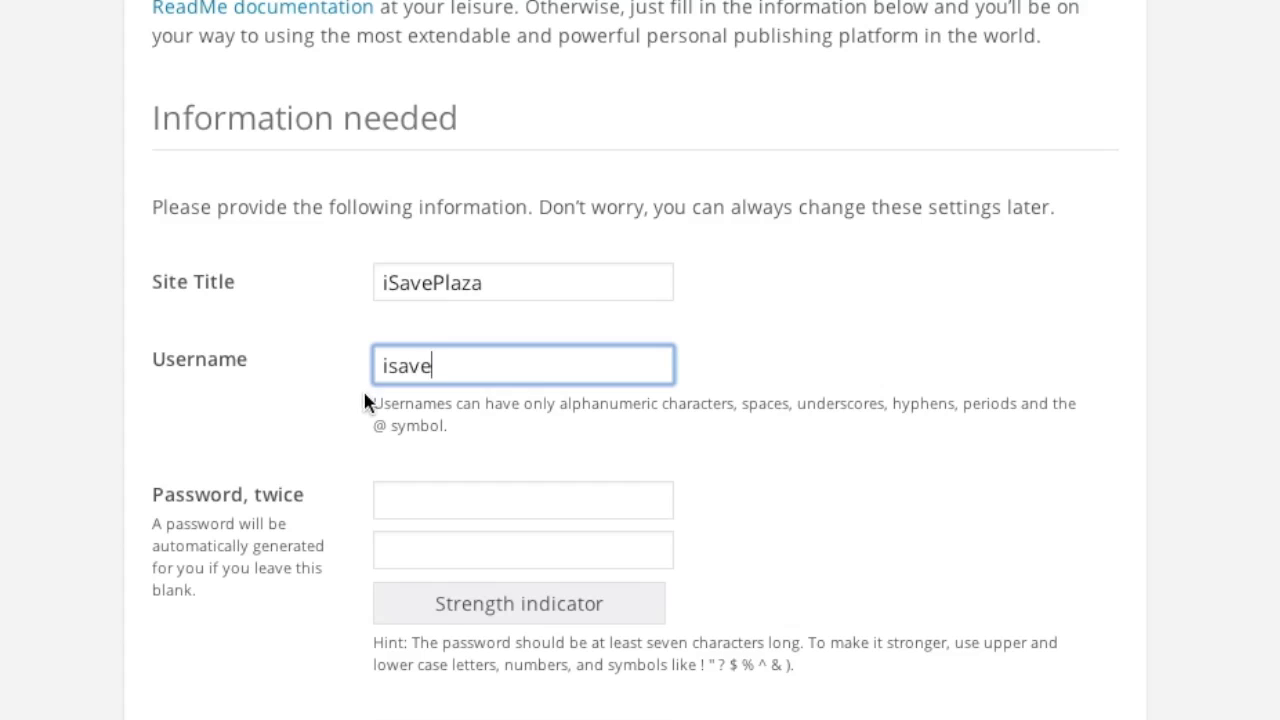
# Step: Set the admin password twice and the admin e-mail, disable search indexing, and install
pyautogui.scroll(-1, 360, 387)
pyautogui.click(407, 412)
pyautogui.write('•••••••••')
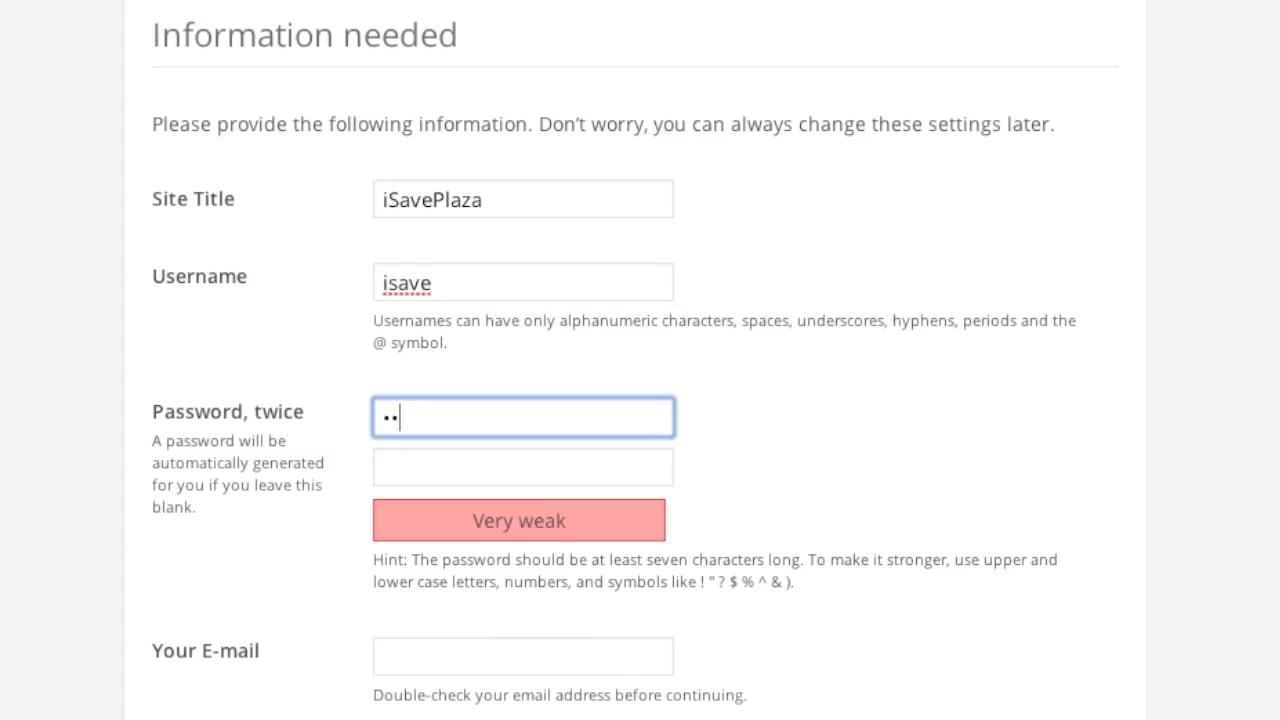
pyautogui.write('••••')
pyautogui.click(417, 466)
pyautogui.write('•••••••')
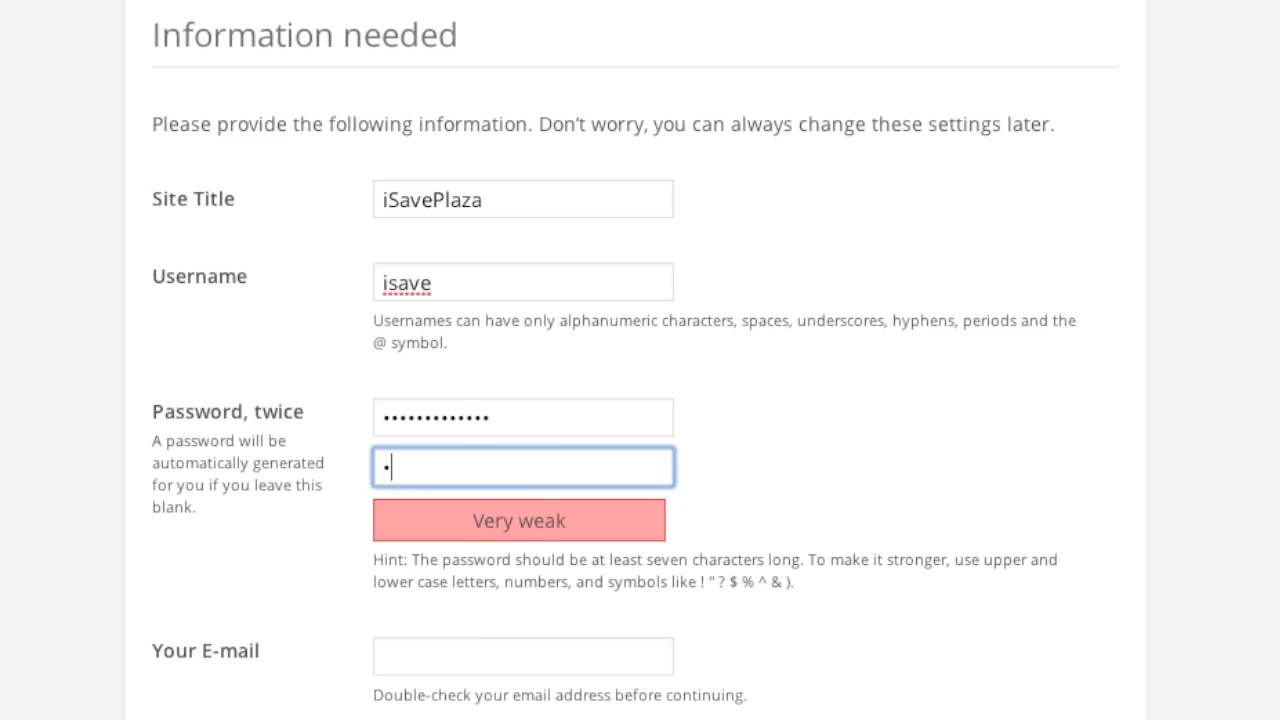
pyautogui.write('••••••')
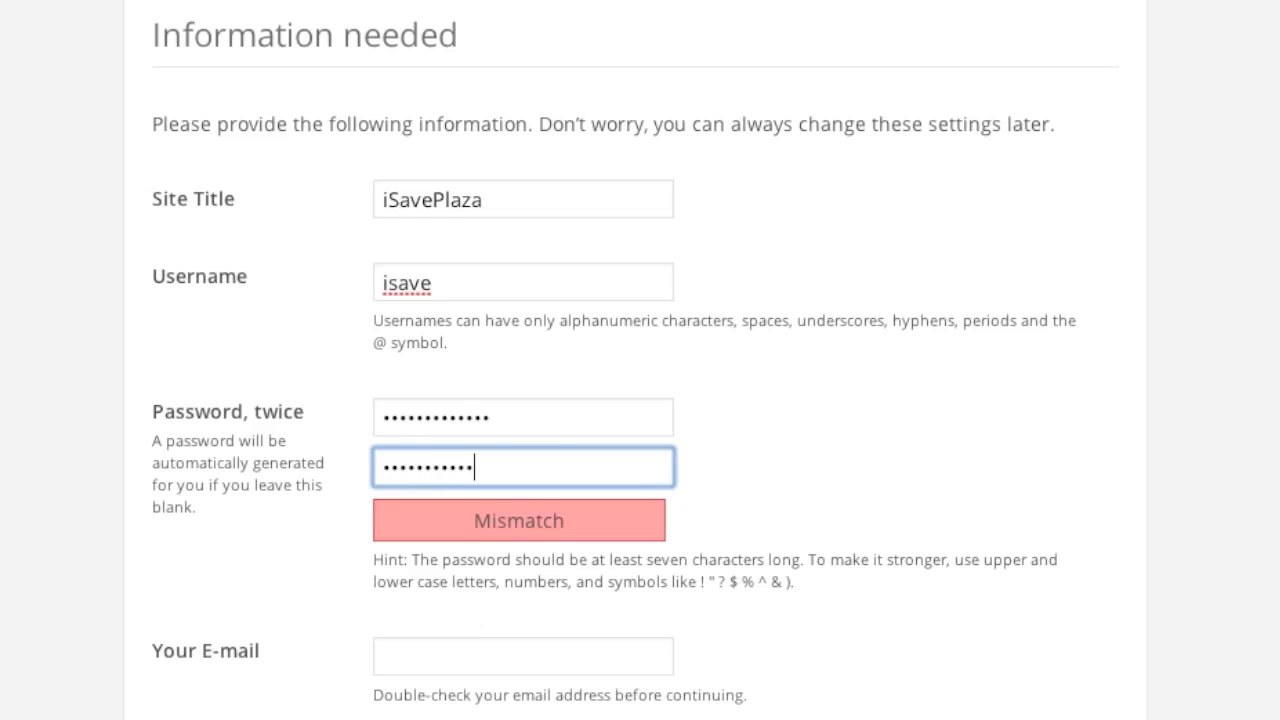
pyautogui.scroll(-1, 421, 458)
pyautogui.scroll(-1, 421, 458)
pyautogui.click(412, 470)
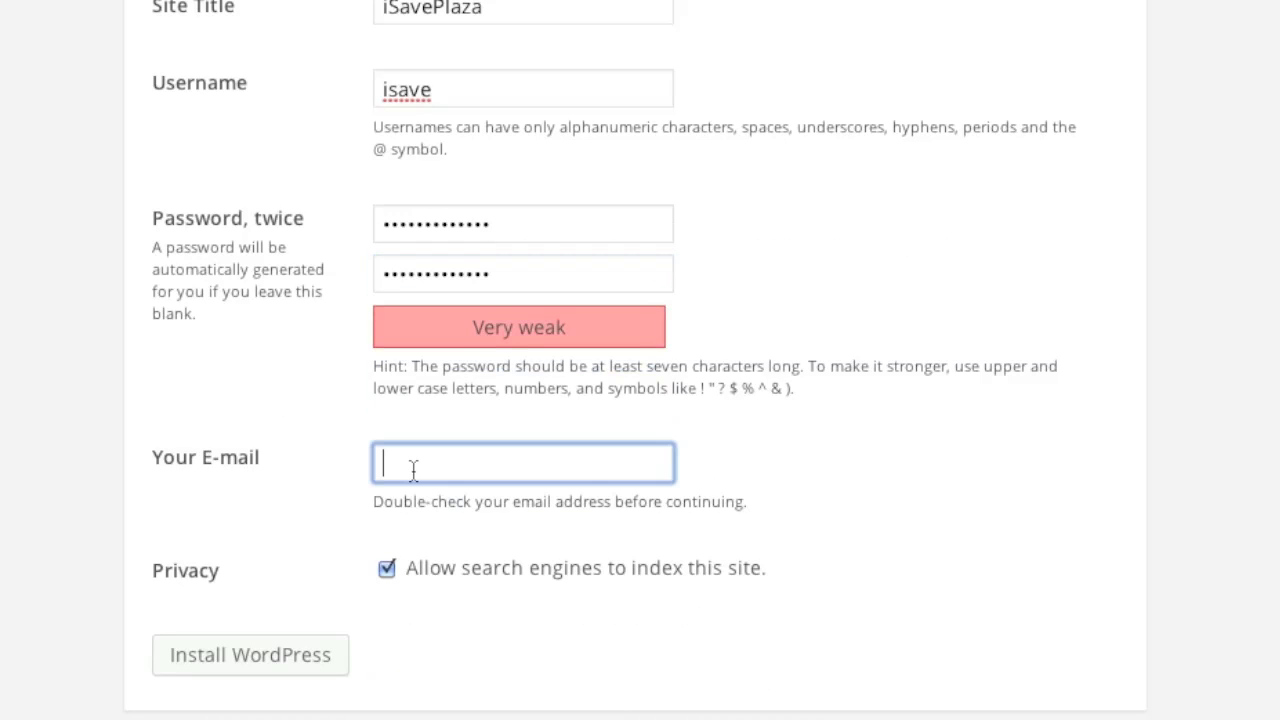
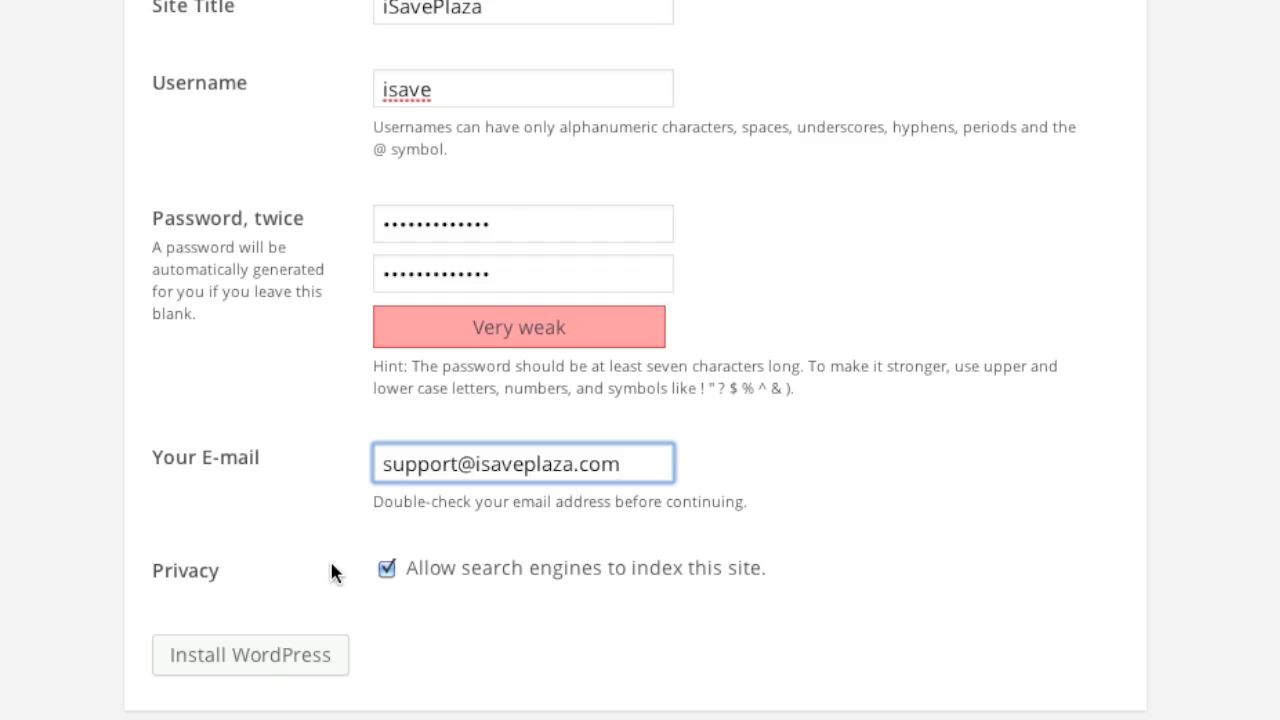
pyautogui.click(386, 569)
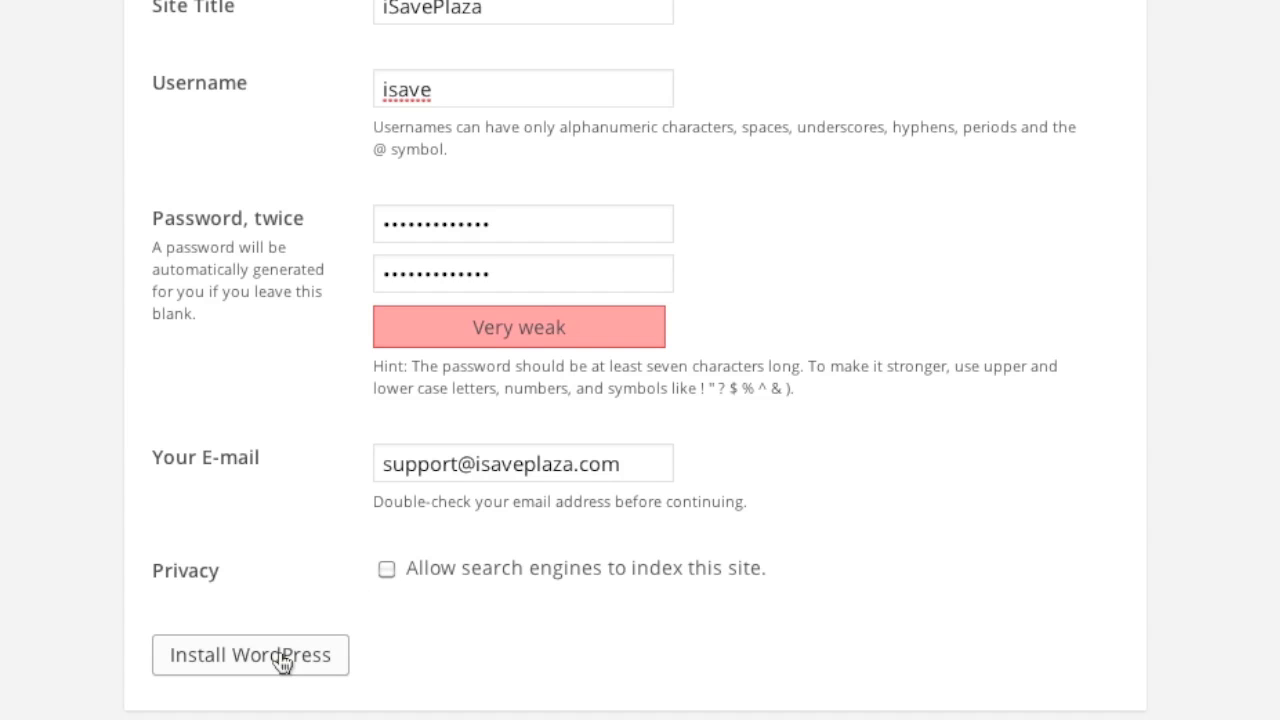
pyautogui.click(283, 660)
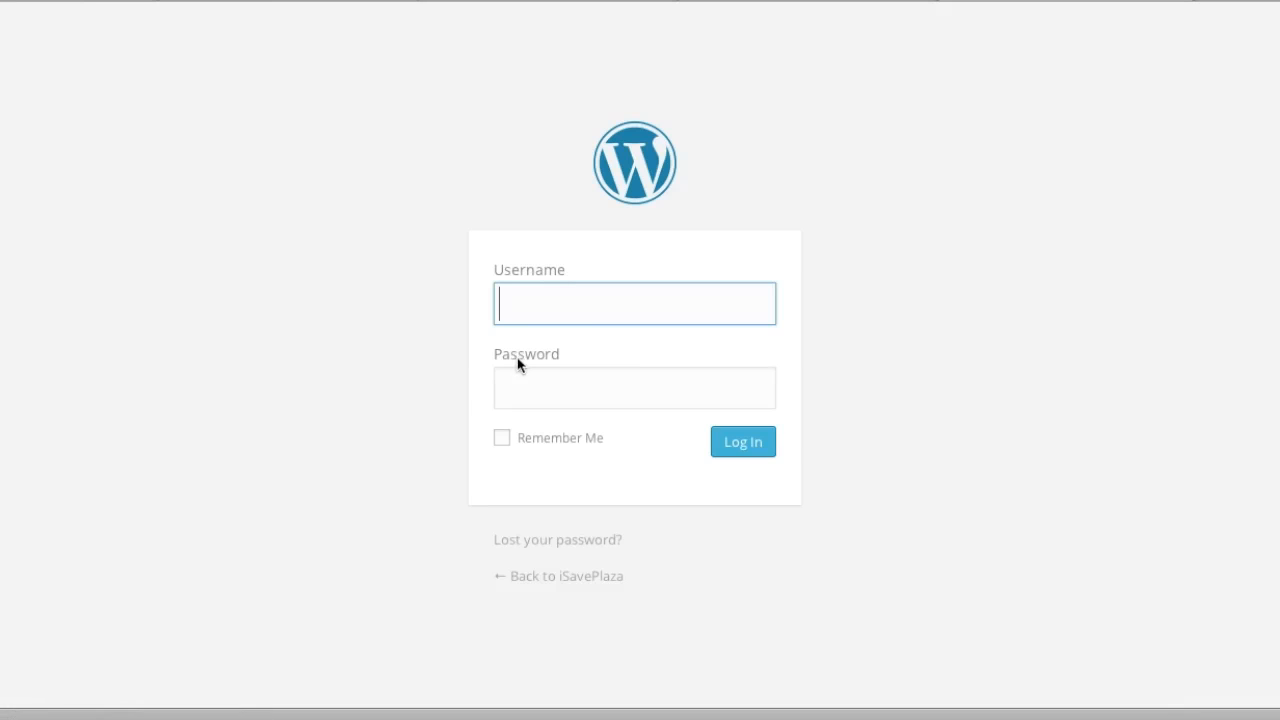
# Step: Log in with the admin username and password, ticking Remember Me
pyautogui.write('isave')
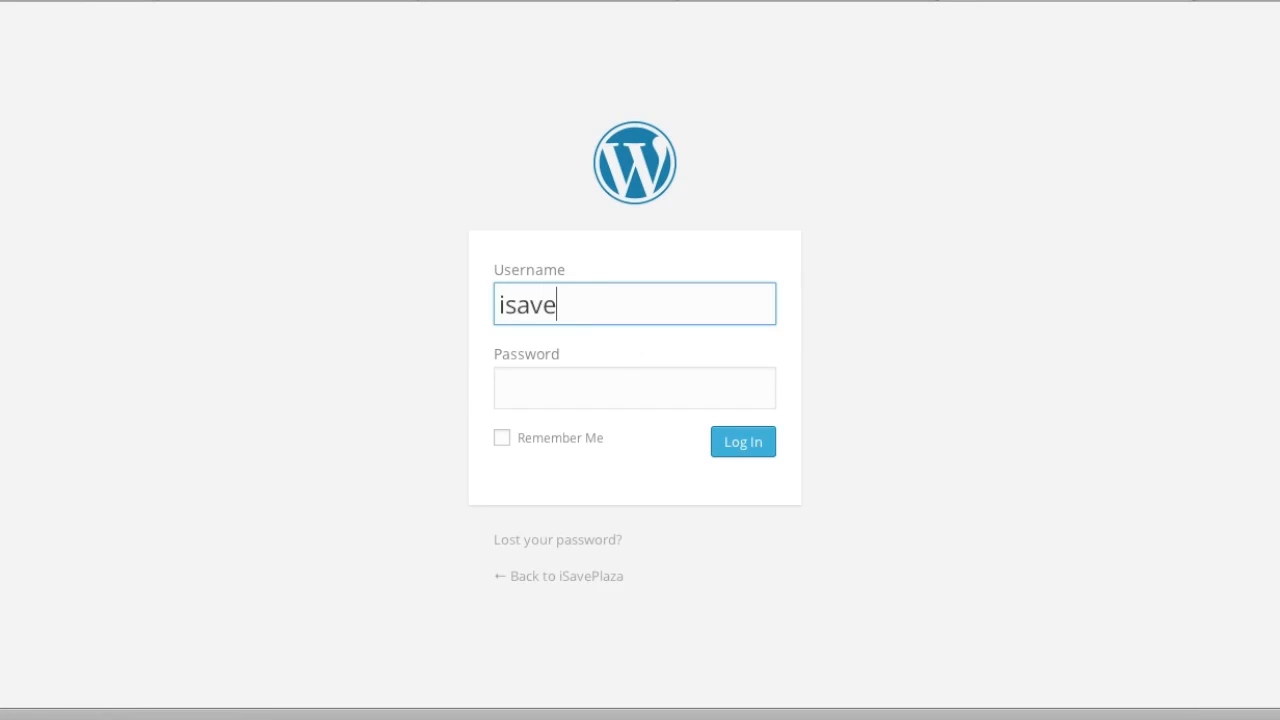
pyautogui.click(601, 388)
pyautogui.write('•••••••••')
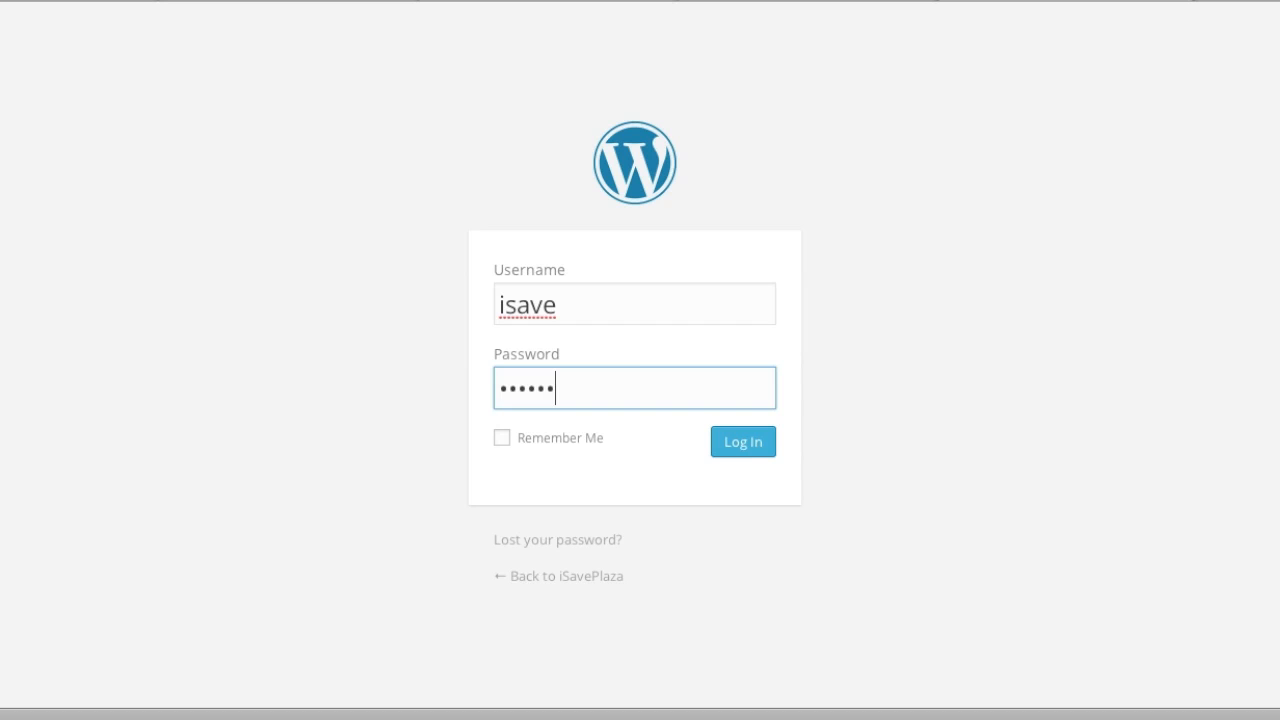
pyautogui.write('••••')
pyautogui.click(503, 439)
pyautogui.click(737, 445)
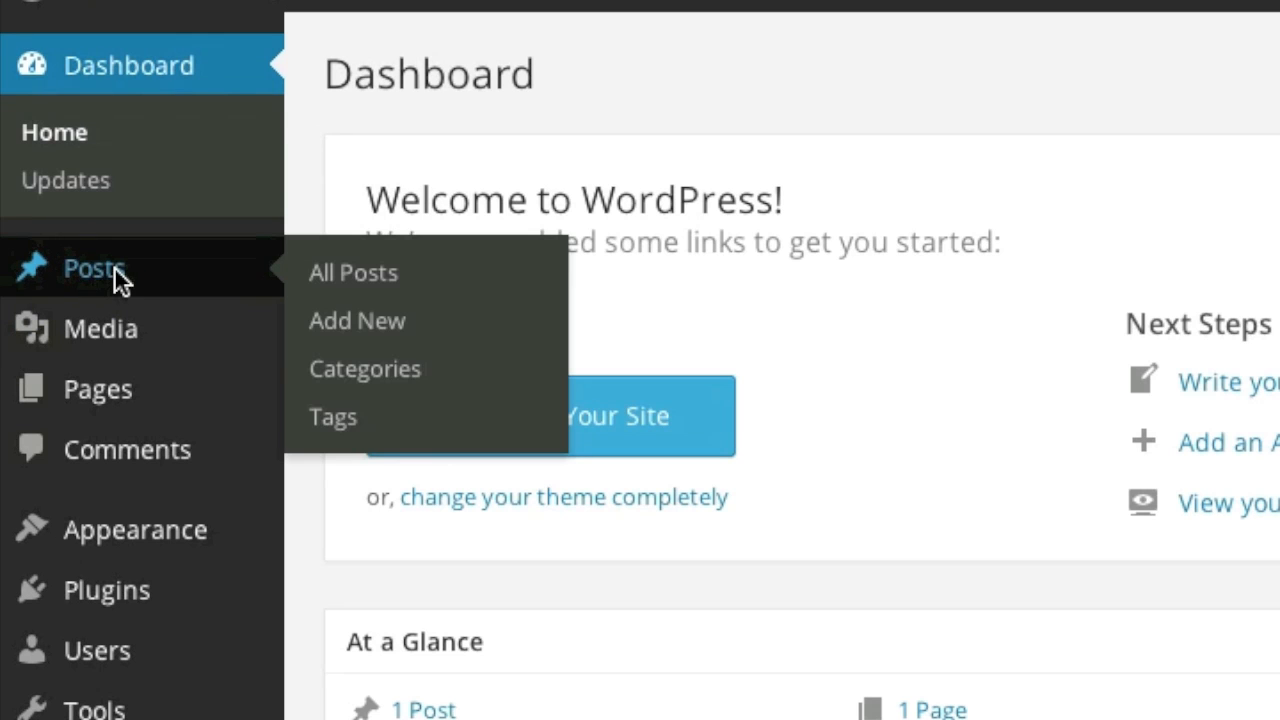
# Step: Upload couch.jpg into the Hello world! post and save the post as updated
pyautogui.click(114, 268)
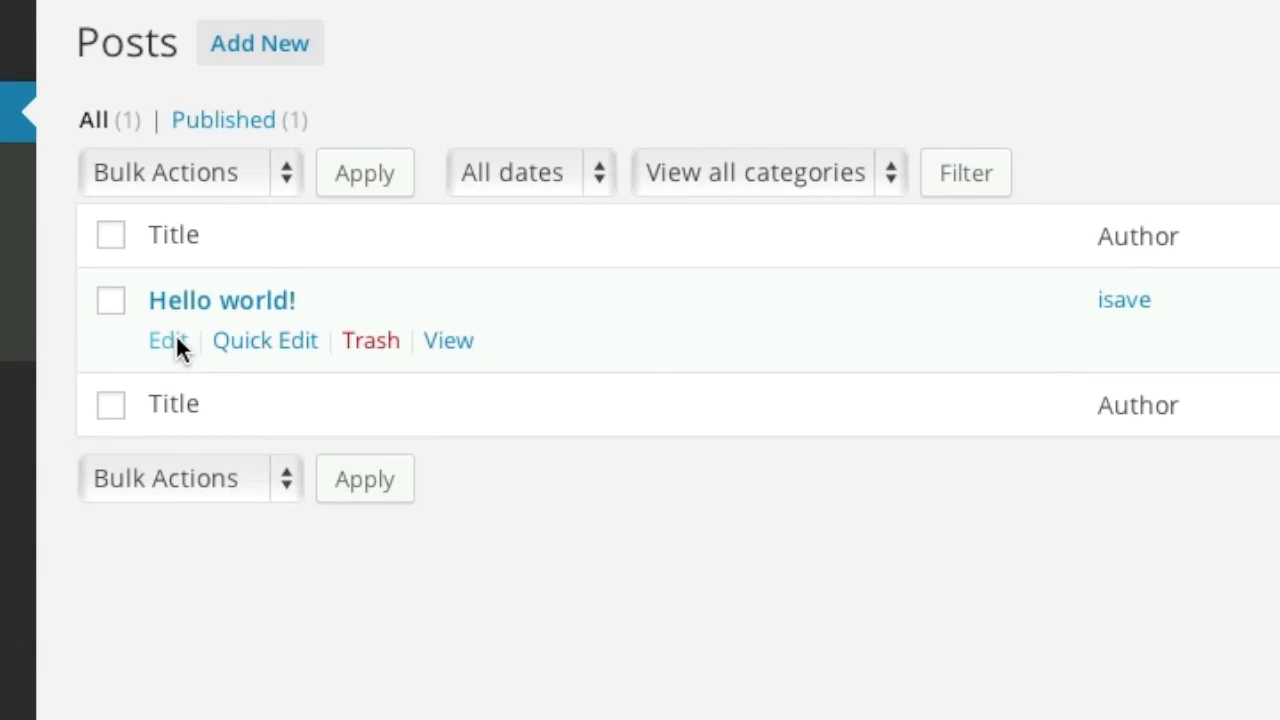
pyautogui.click(175, 336)
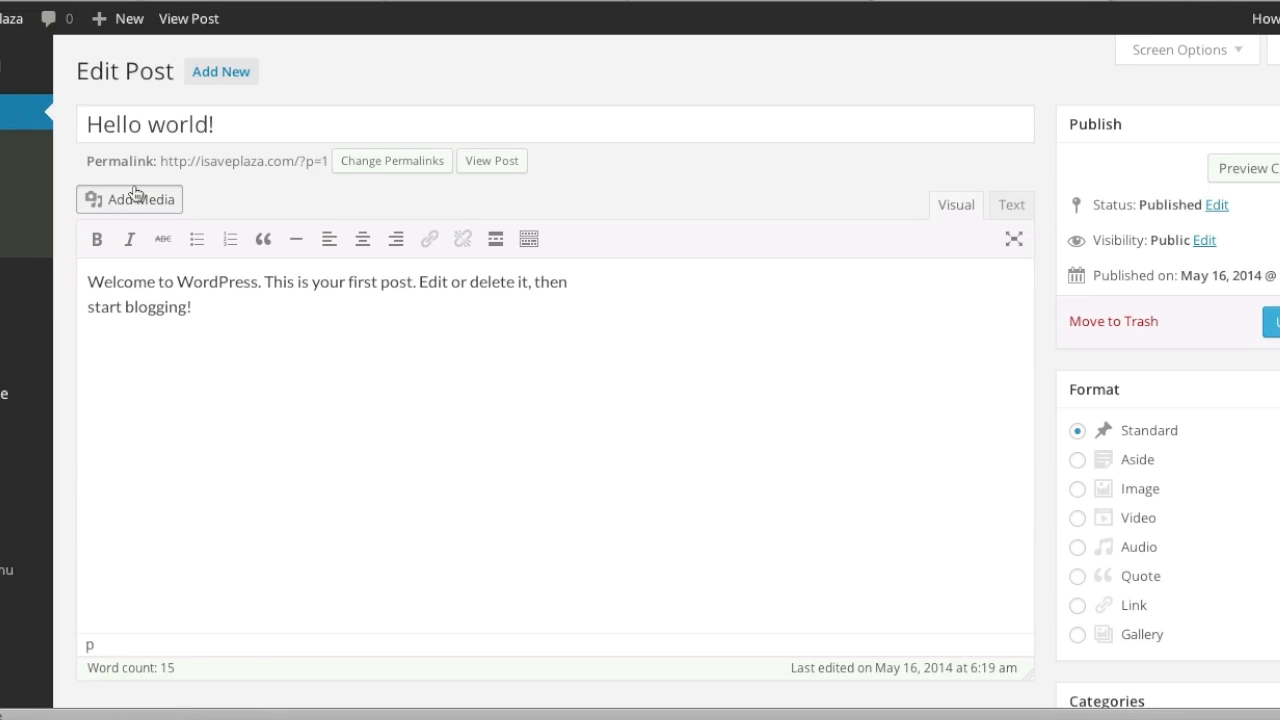
pyautogui.click(135, 197)
pyautogui.click(701, 407)
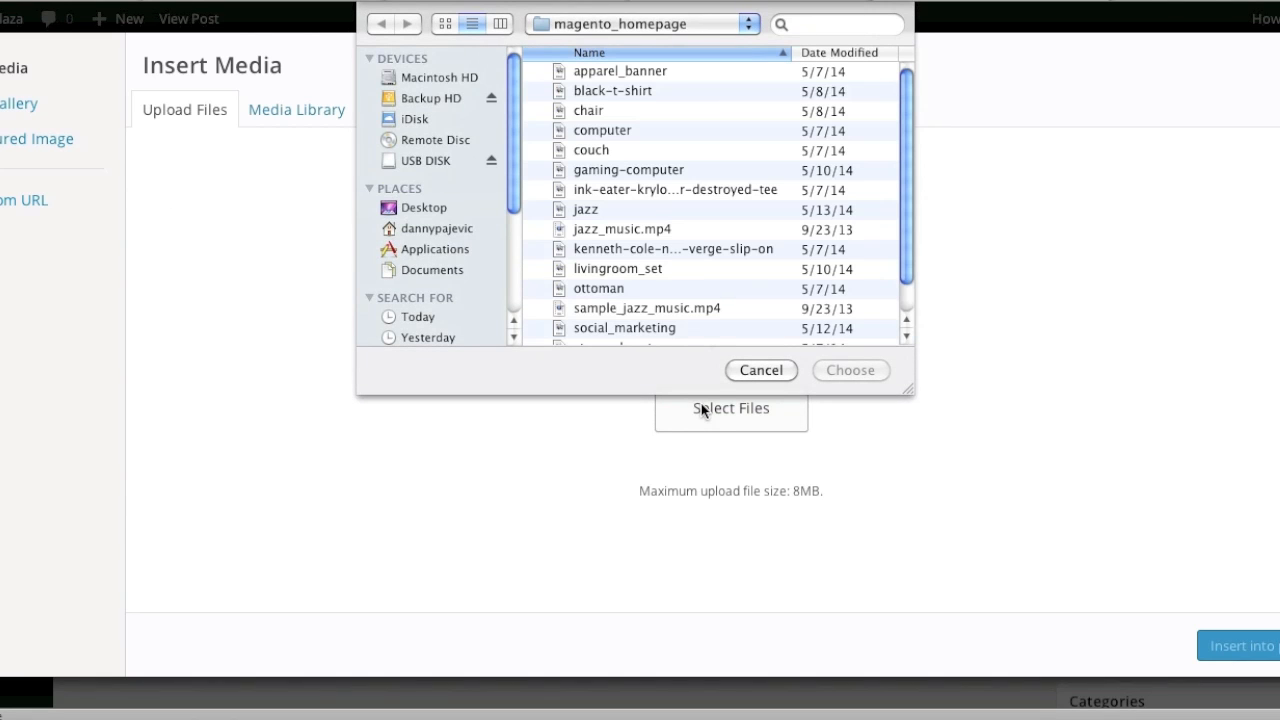
pyautogui.click(591, 150)
pyautogui.click(850, 370)
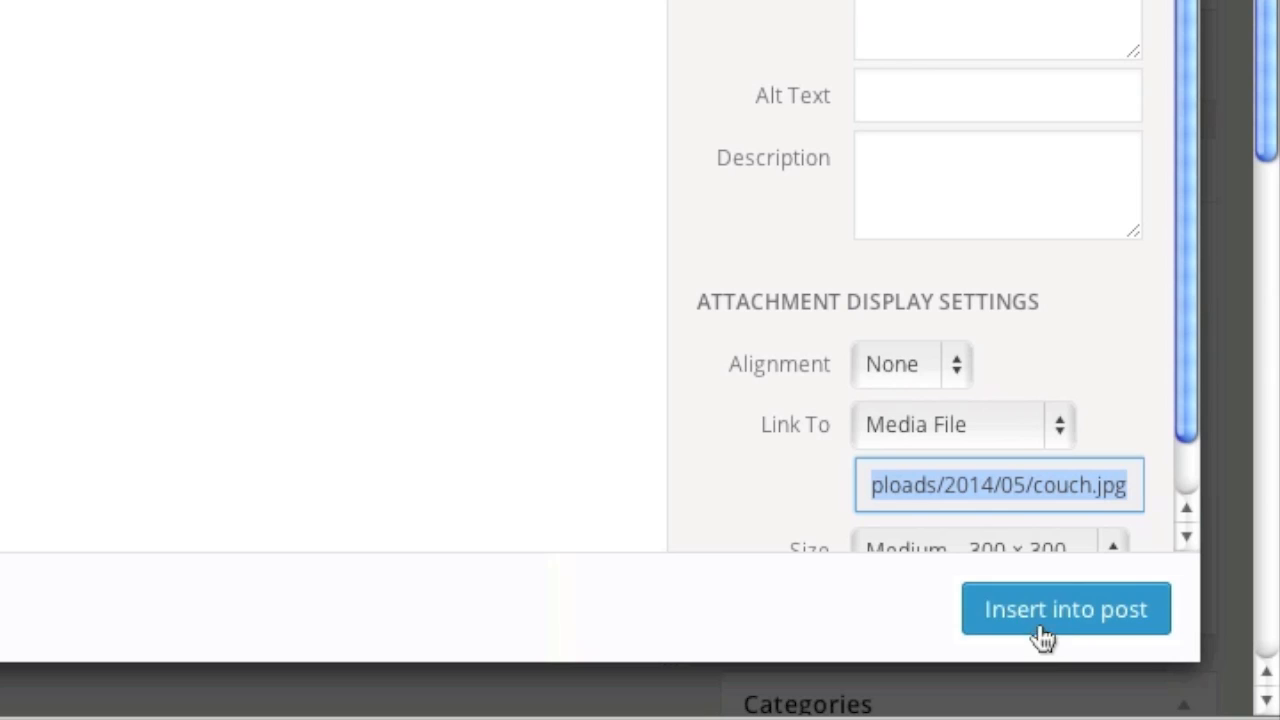
pyautogui.click(1232, 650)
pyautogui.click(1122, 72)
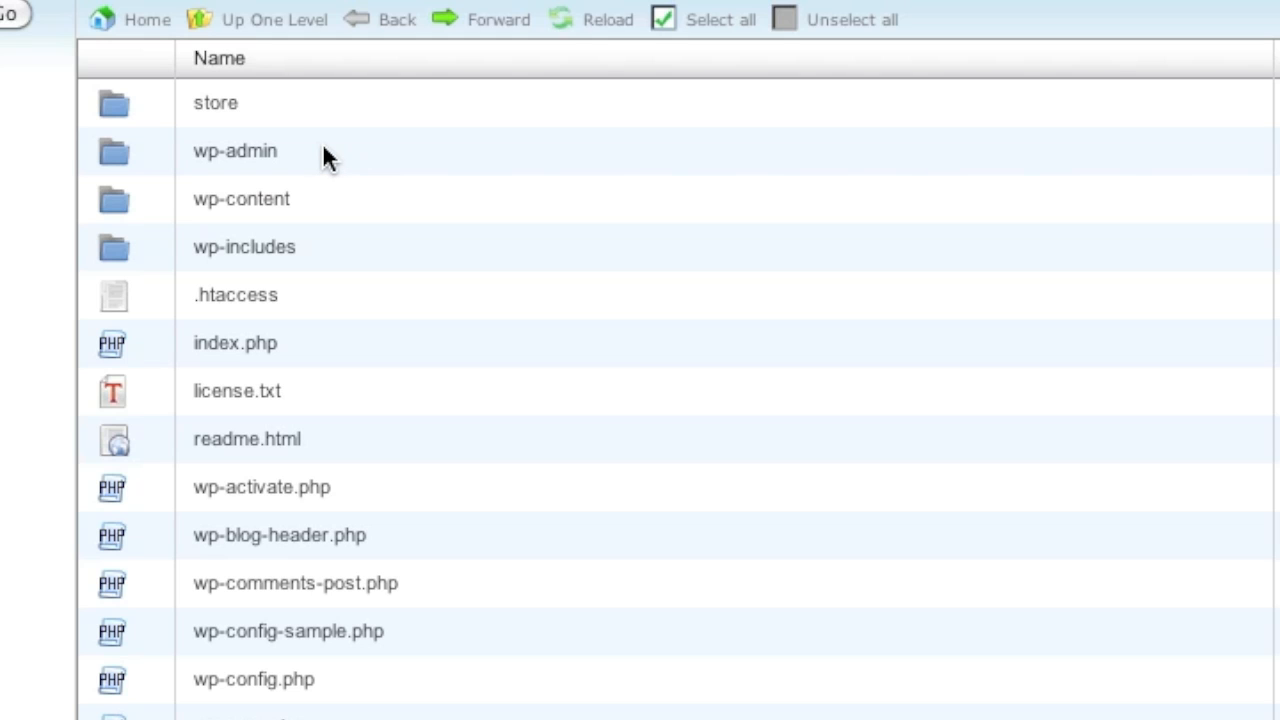
# Step: Open the wp-admin folder in cPanel File Manager to list its contents
pyautogui.doubleClick(323, 150)
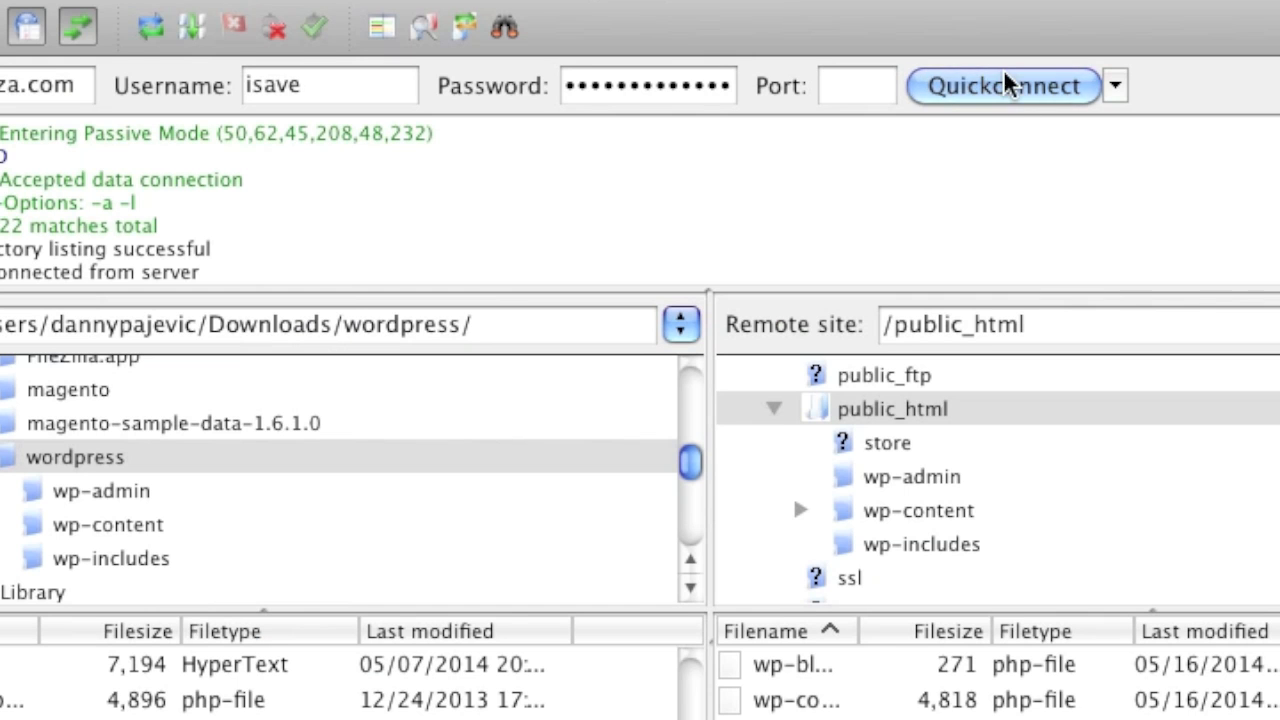
# Step: Reconnect to the server and view the 755 file permissions of /public_html/wp-admin
pyautogui.click(971, 80)
pyautogui.click(499, 337)
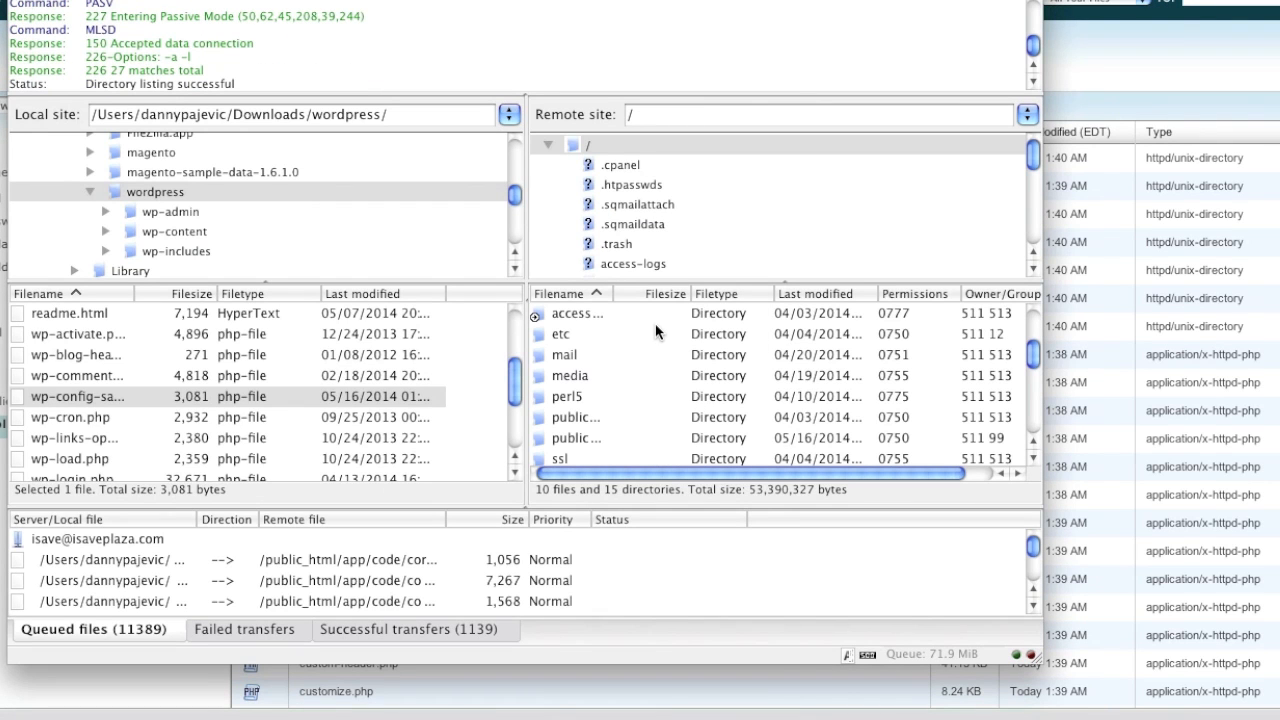
pyautogui.scroll(-3, 658, 216)
pyautogui.scroll(-3, 658, 216)
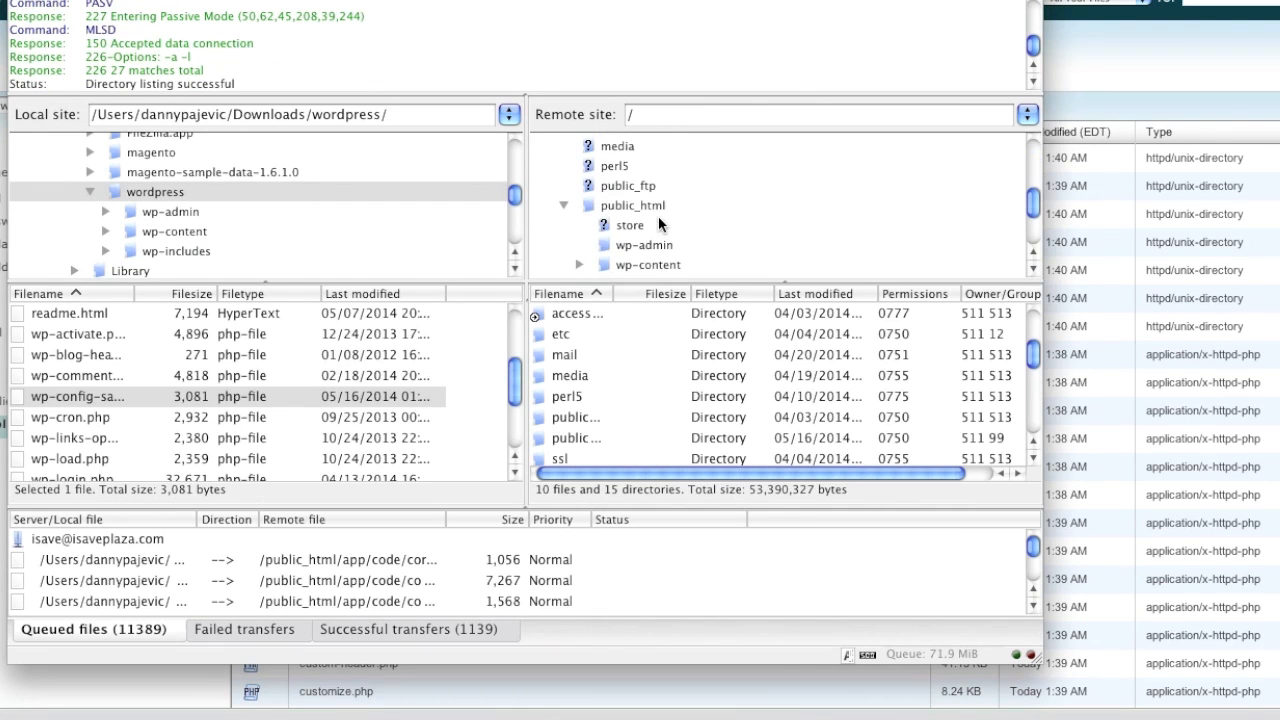
pyautogui.scroll(-1, 665, 213)
pyautogui.click(640, 175)
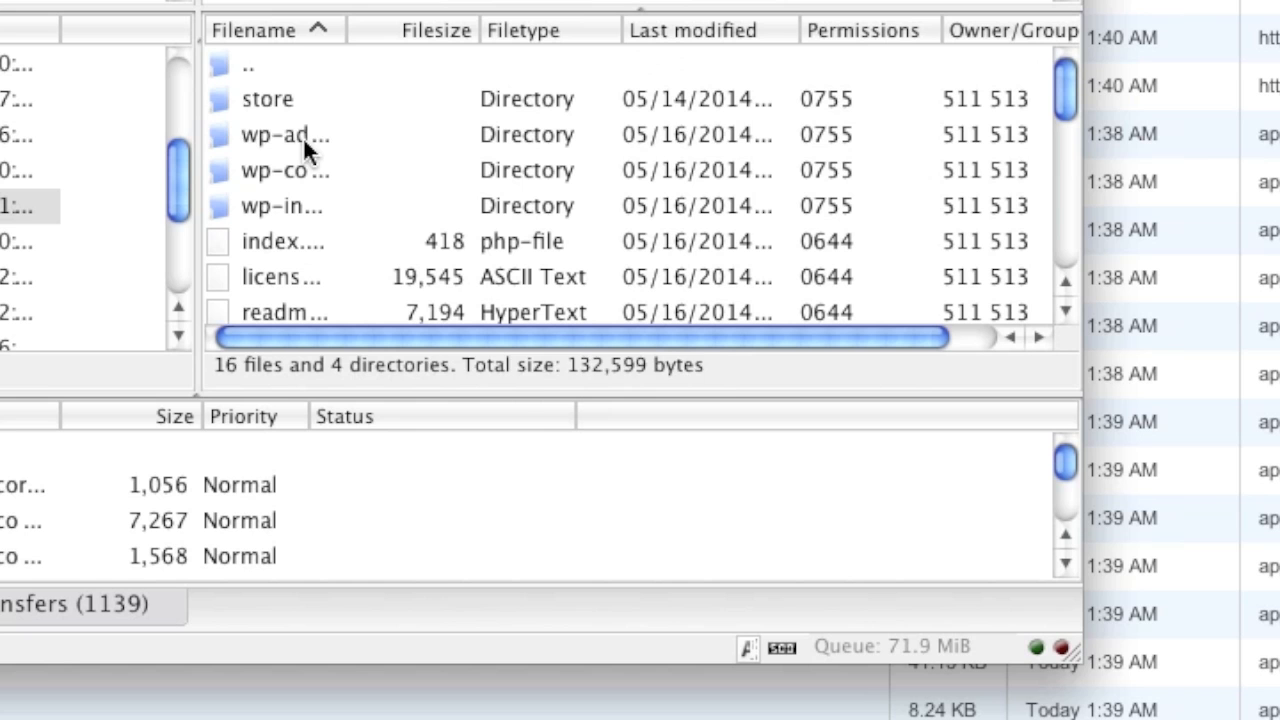
pyautogui.rightClick(617, 355)
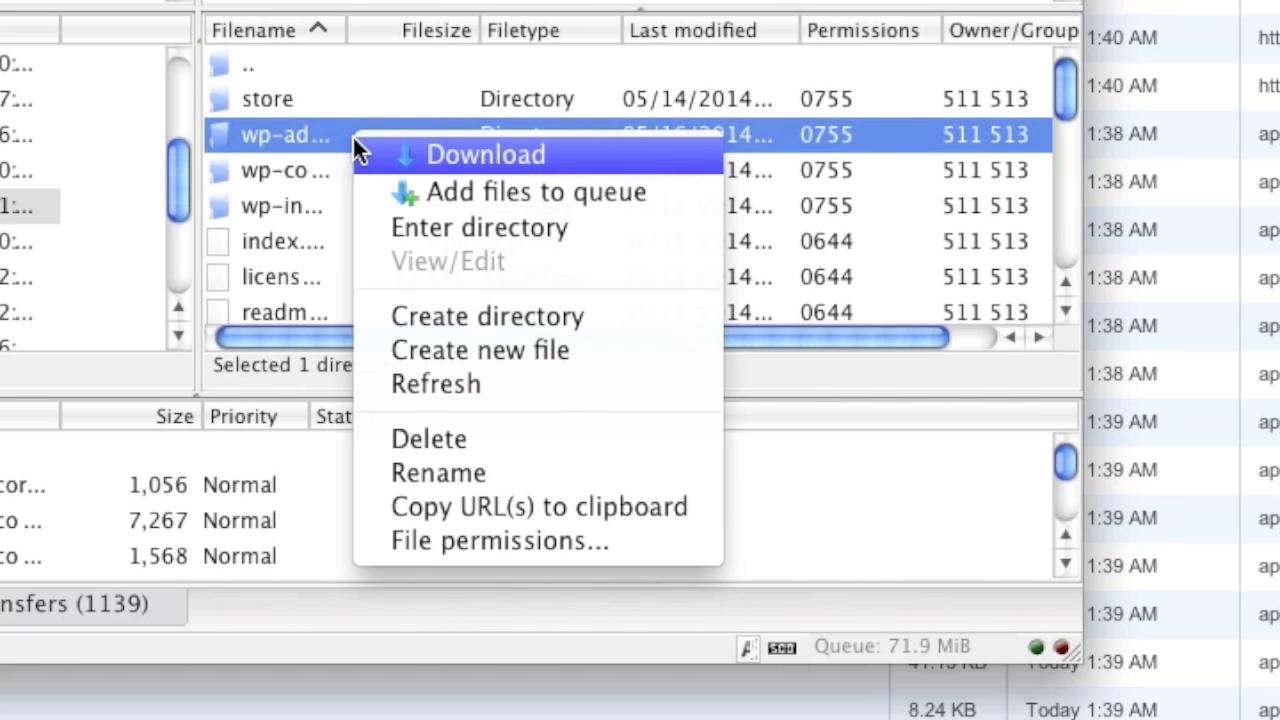
pyautogui.click(464, 540)
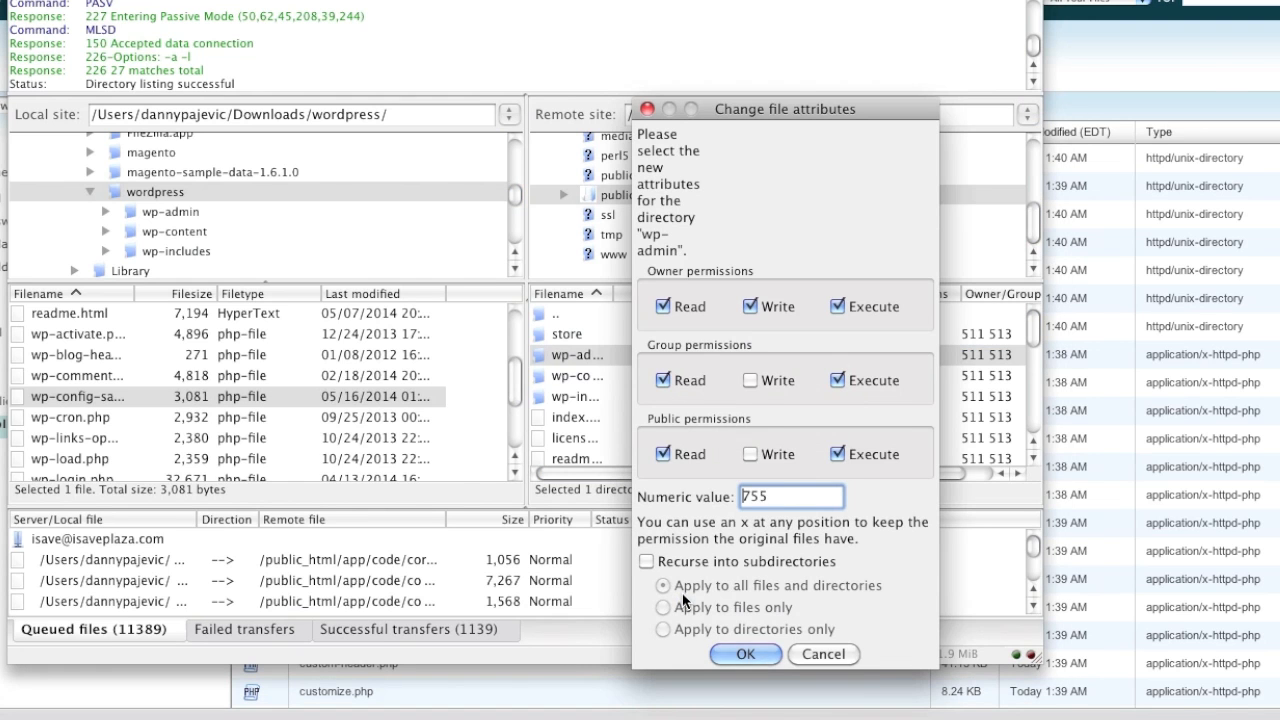